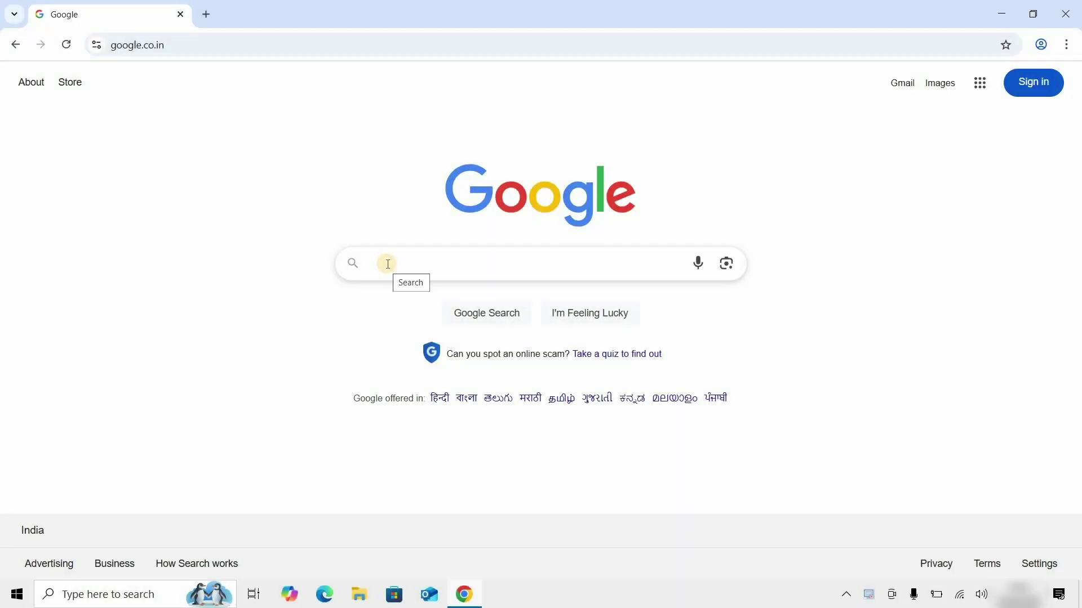
- Search Google for "revit 2026 content download" and open Autodesk's Autodesk Revit Content article
text(rev)
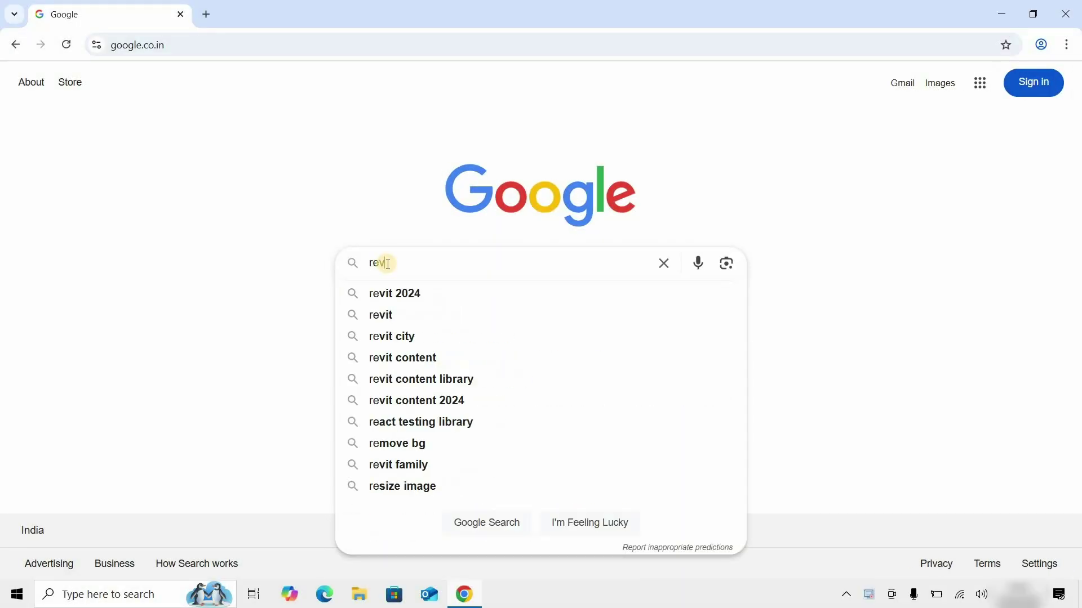
text(it 2026 content)
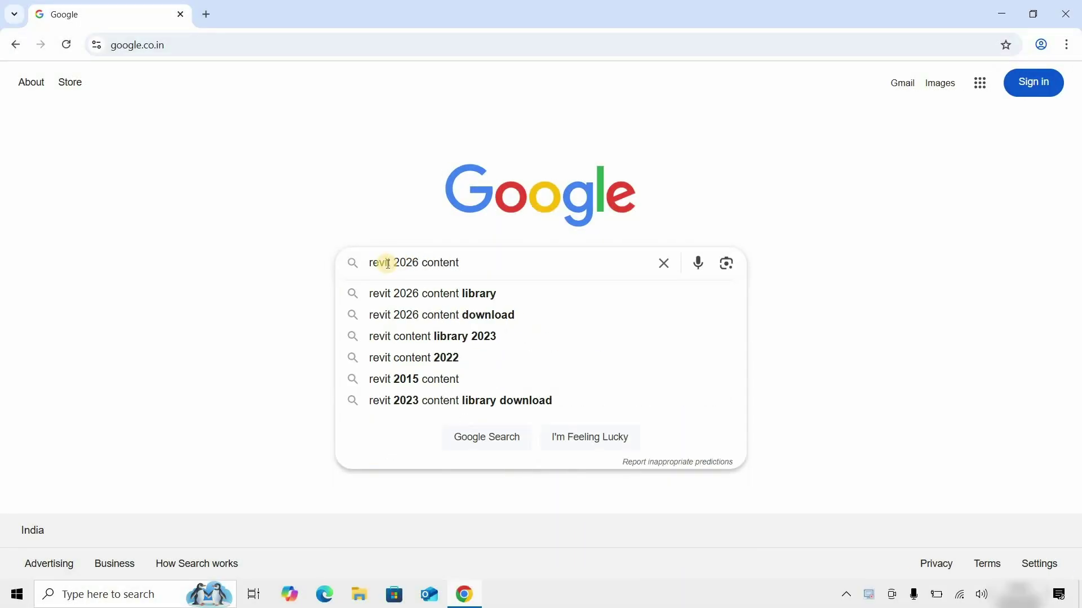
click(452, 314)
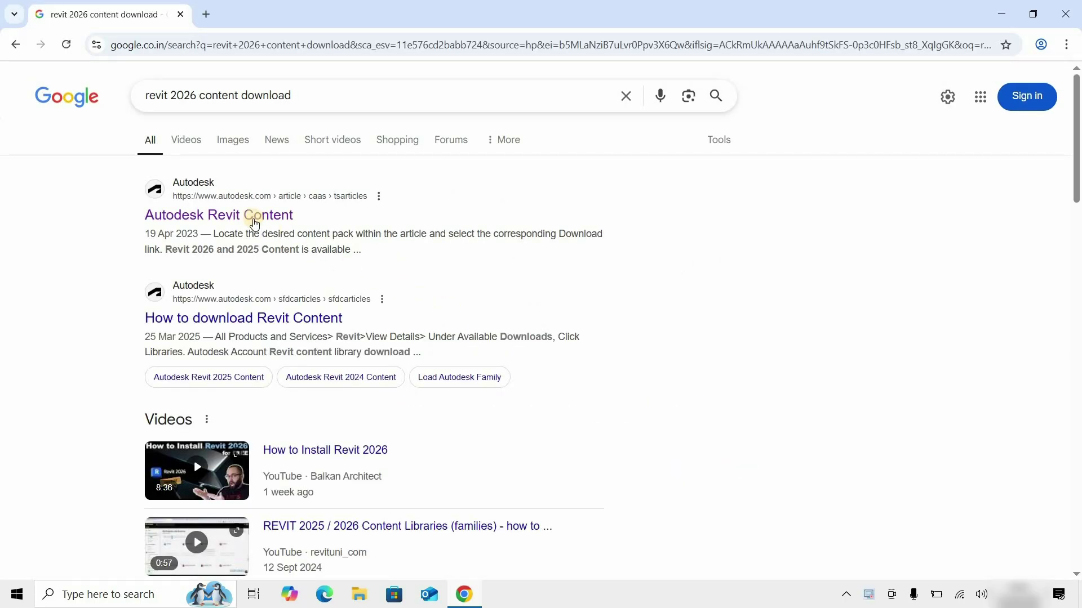
click(253, 219)
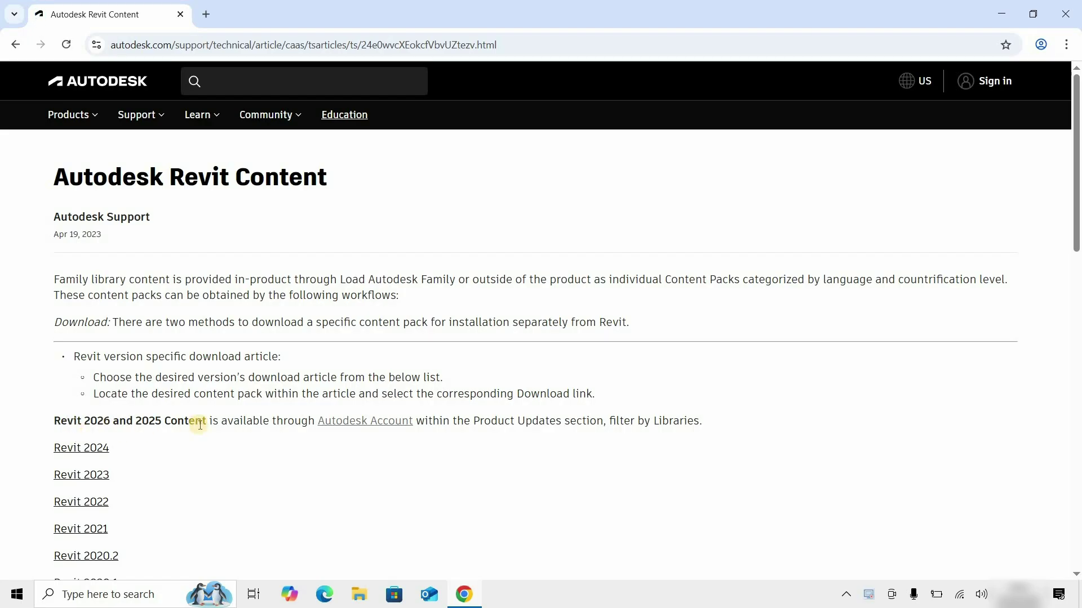
- Follow the article's Autodesk Account link and sign in with the account e-mail and password
click(379, 423)
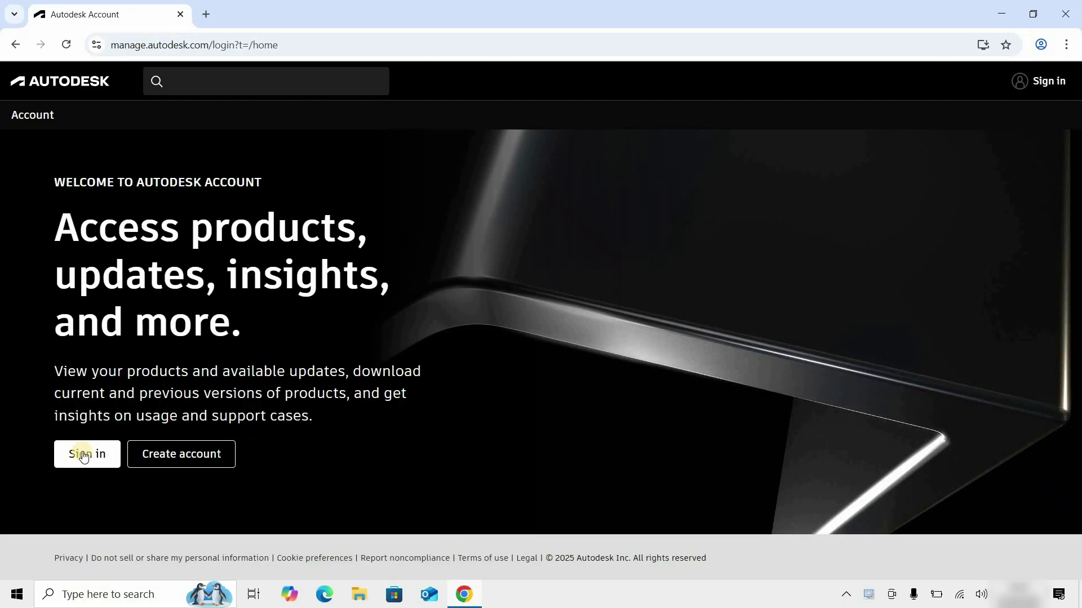
click(79, 456)
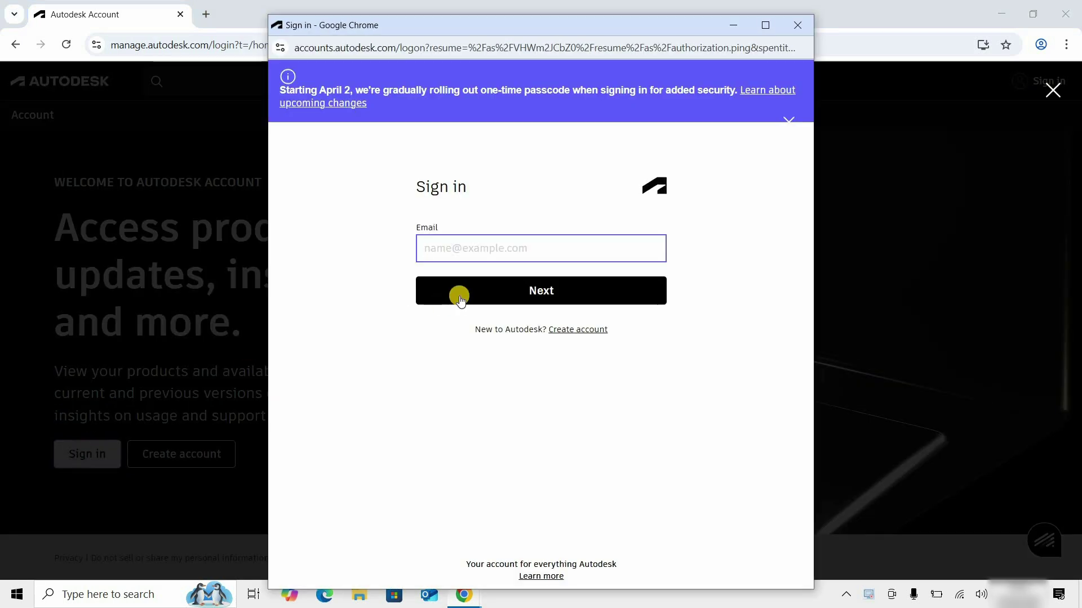
click(469, 250)
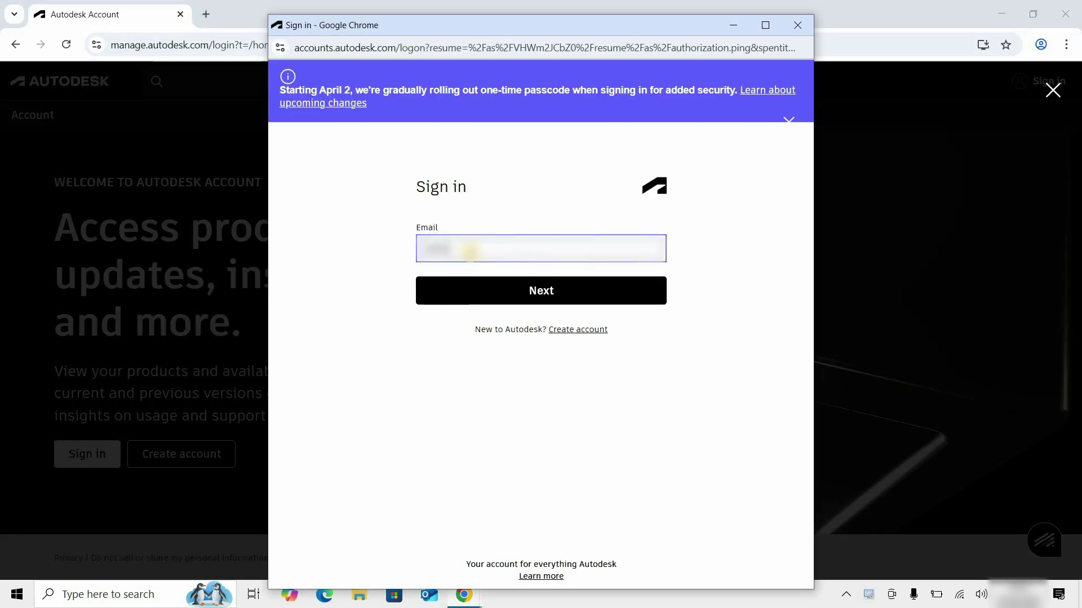
text(user@example.com)
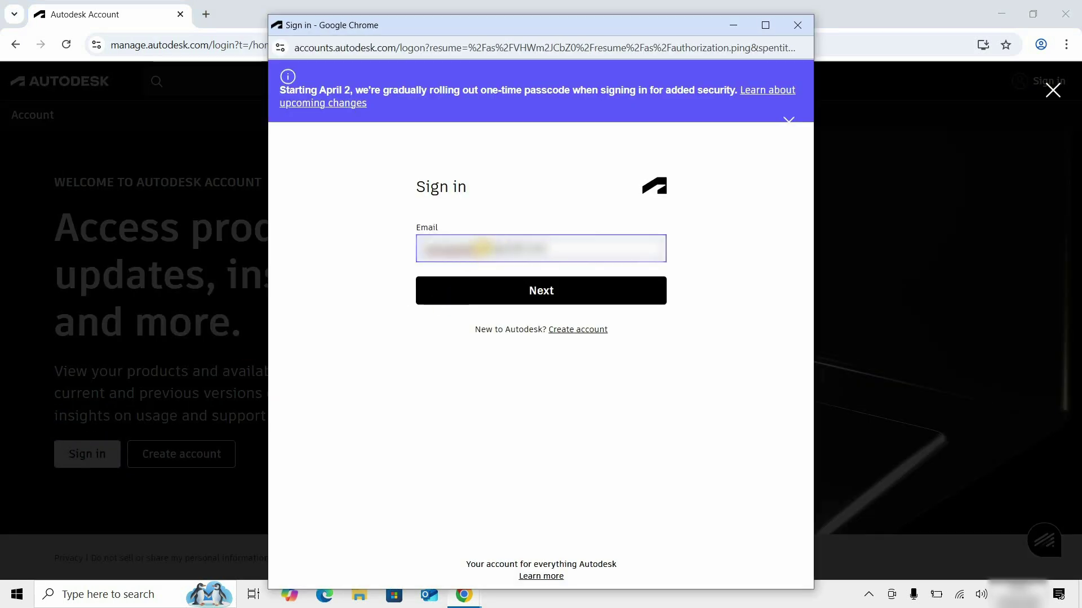
click(496, 293)
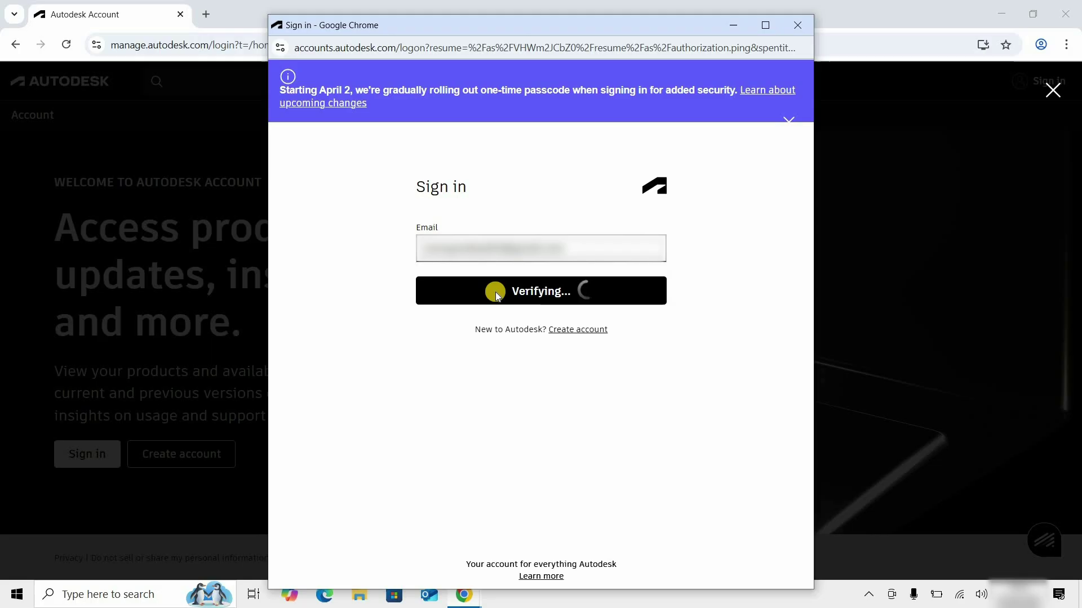
text(***)
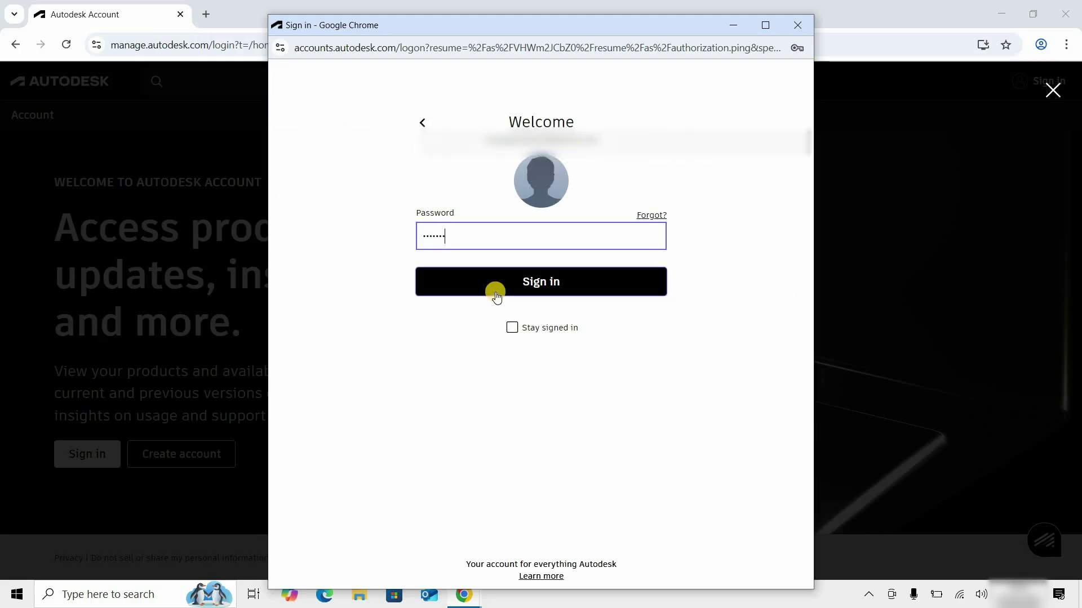
text(********)
click(522, 287)
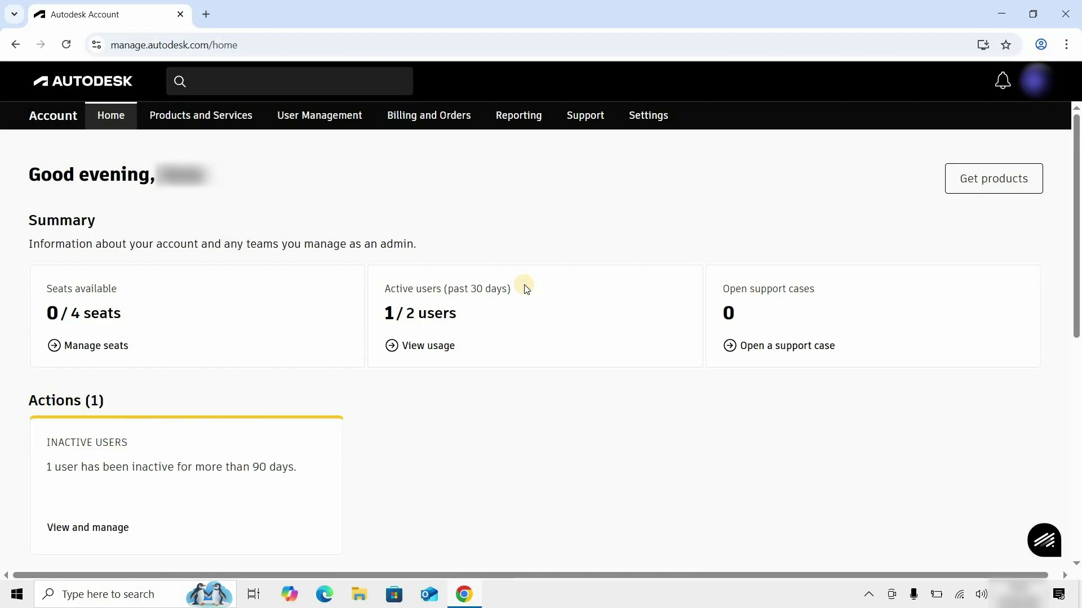
- Open the Libraries list of the product updates under Products and Services
click(218, 118)
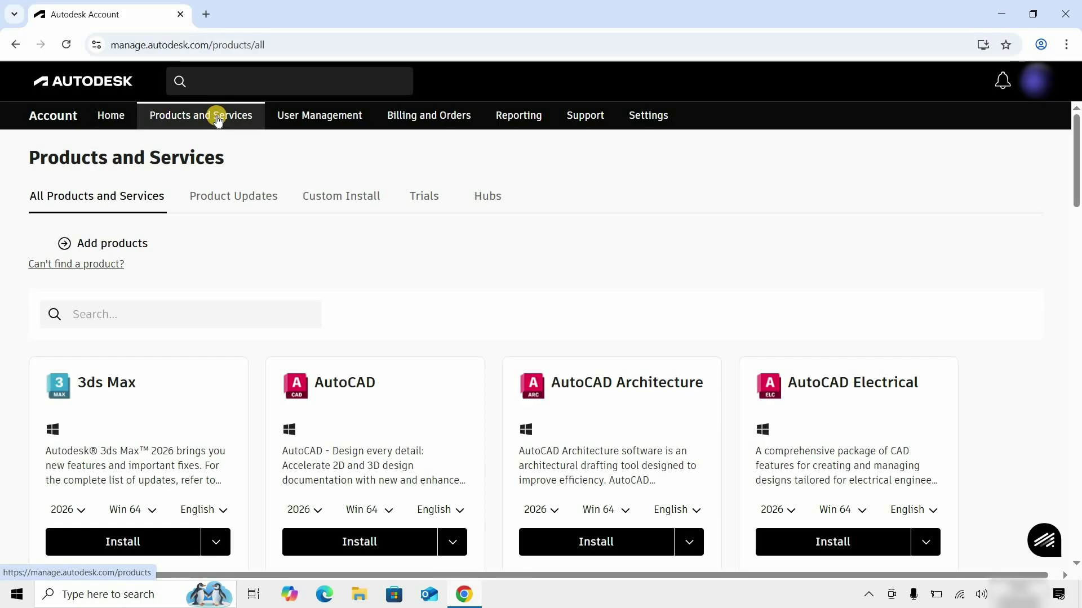
click(234, 199)
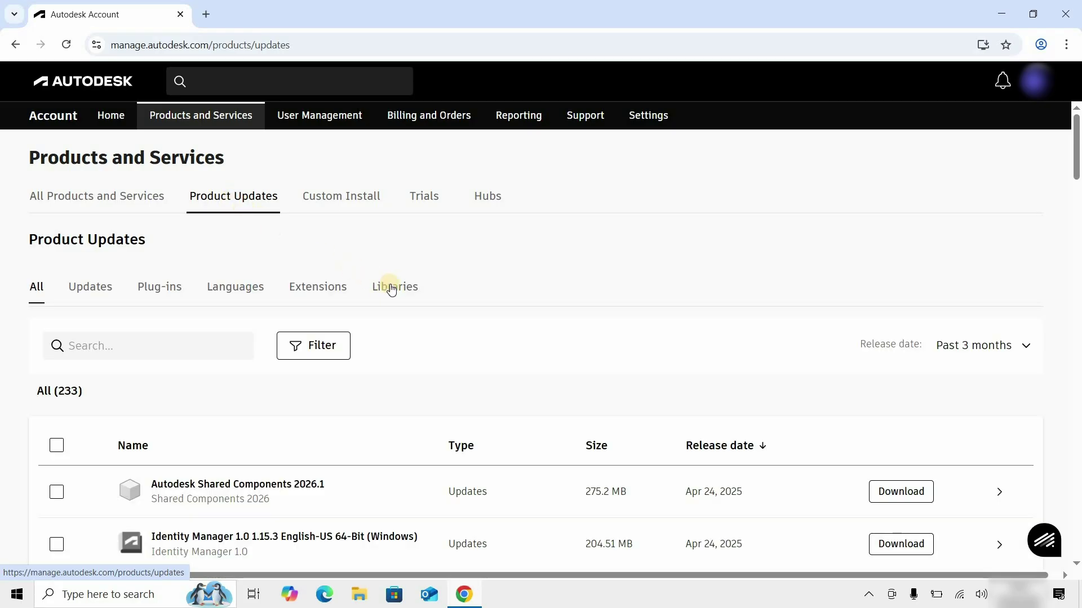
click(392, 289)
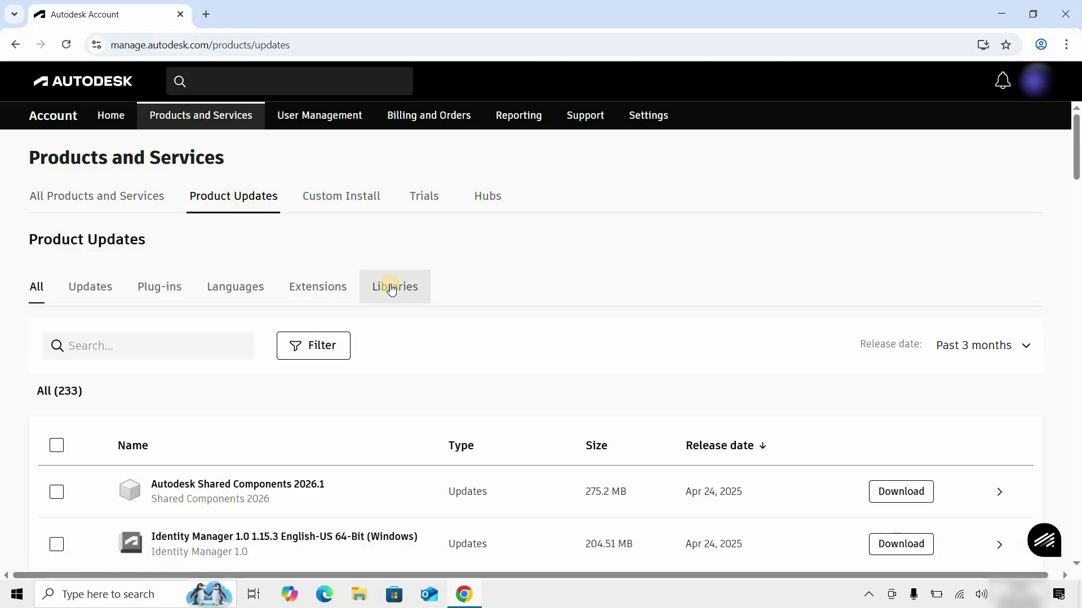
- Filter the product updates by the product Revit
click(310, 348)
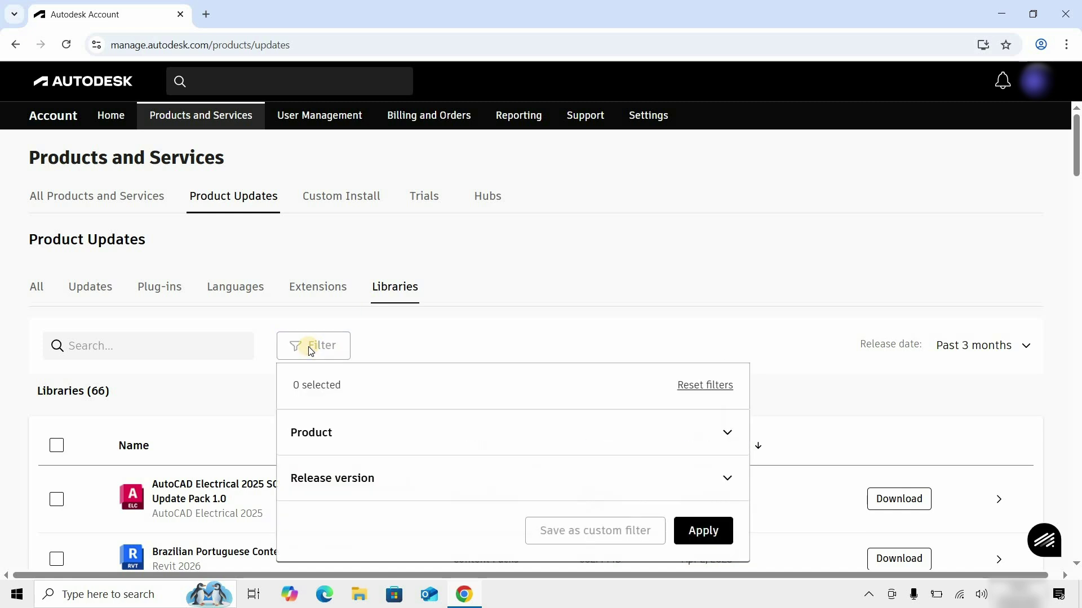
click(330, 433)
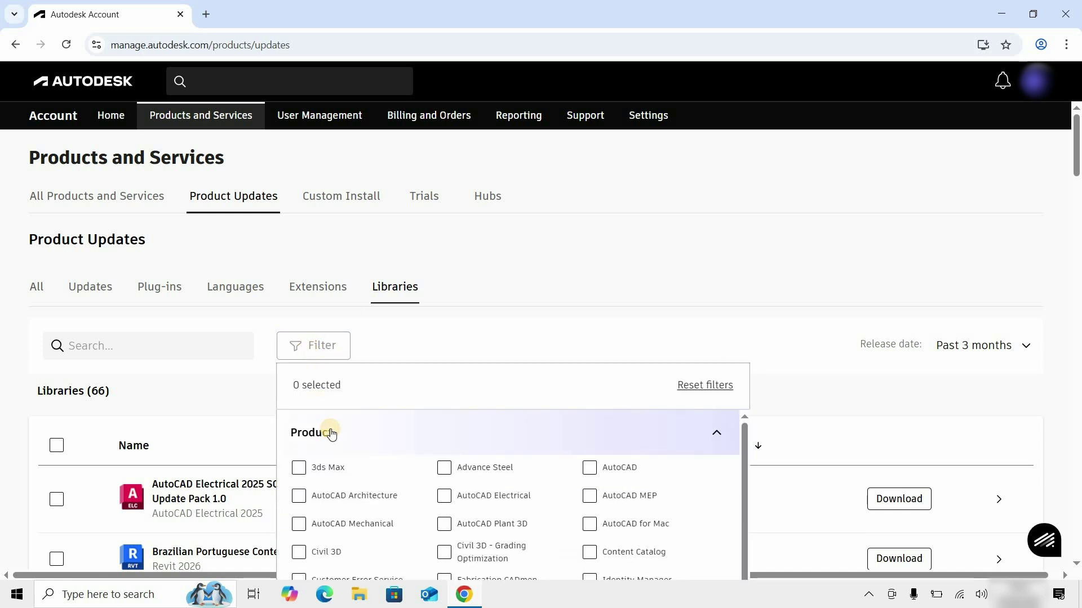
scroll(404, 466, down, 1)
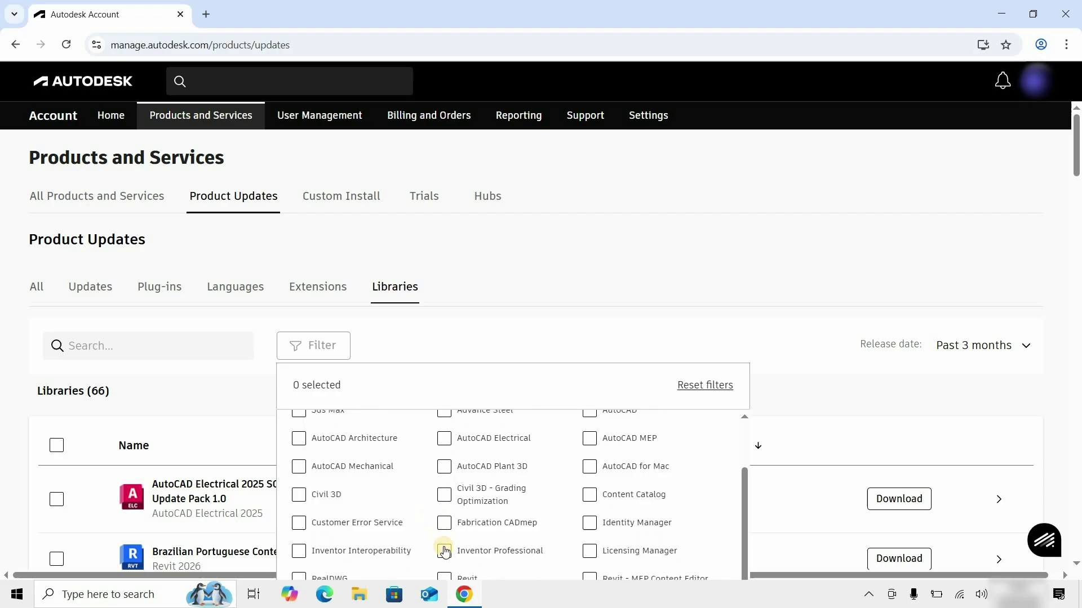
click(444, 577)
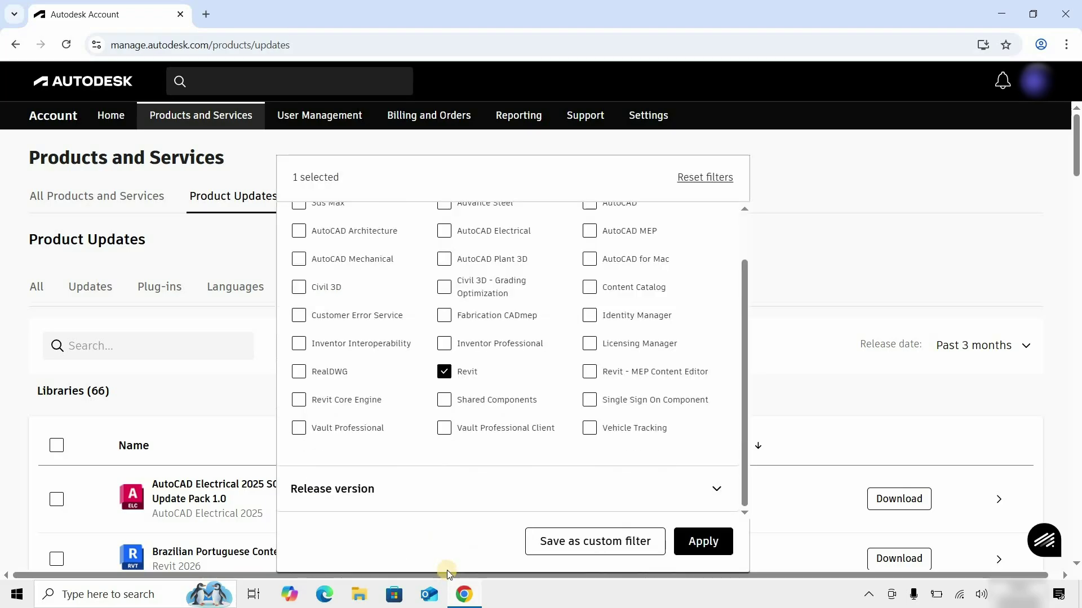
click(703, 543)
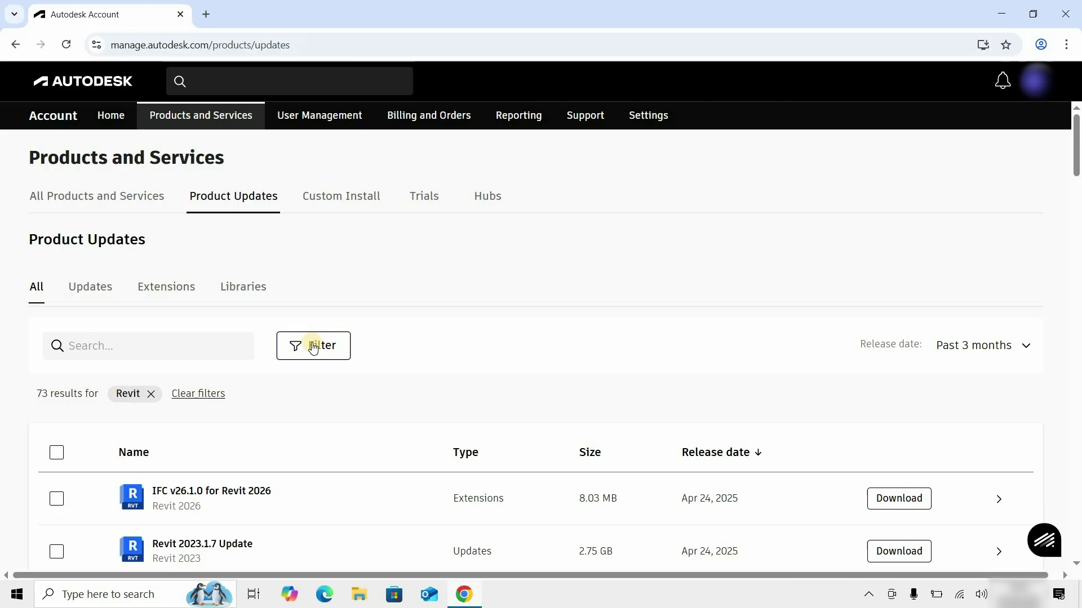
- Narrow the Revit updates filter to the Content Packs type and release version 2026
click(313, 346)
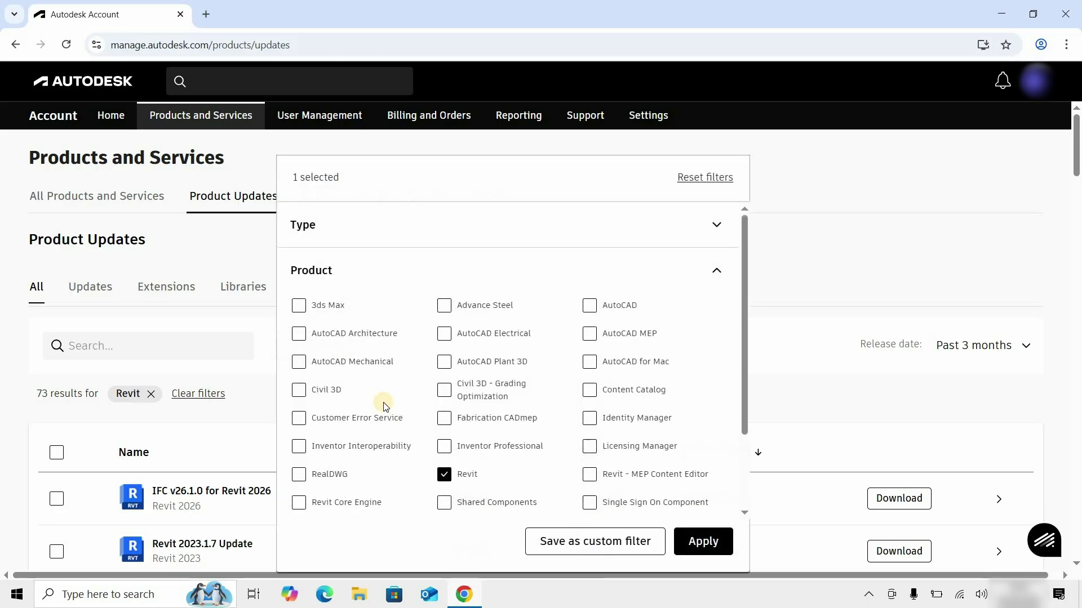
click(382, 266)
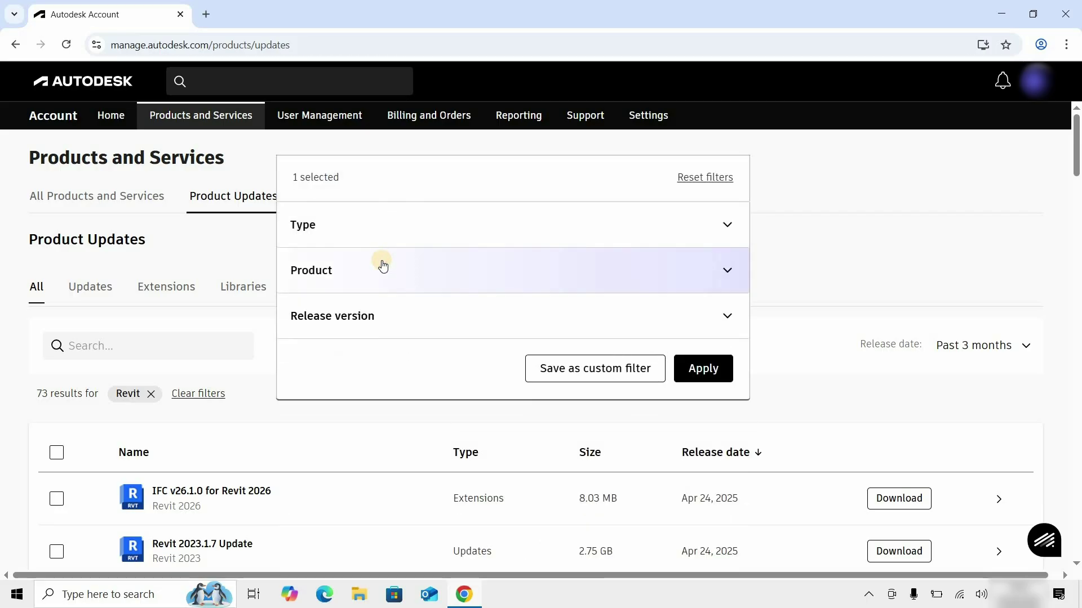
click(381, 226)
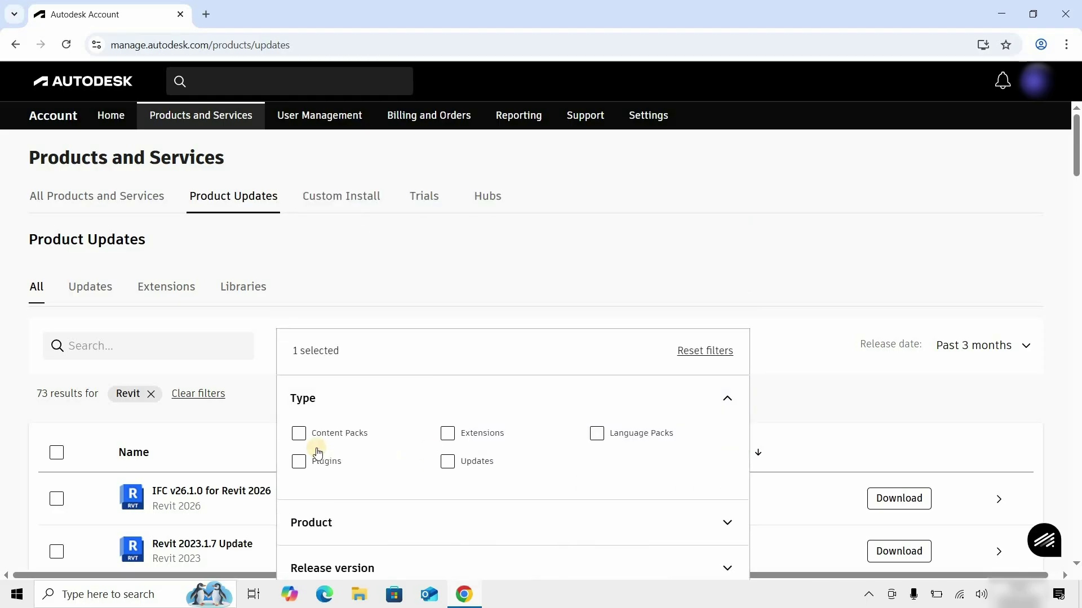
click(300, 438)
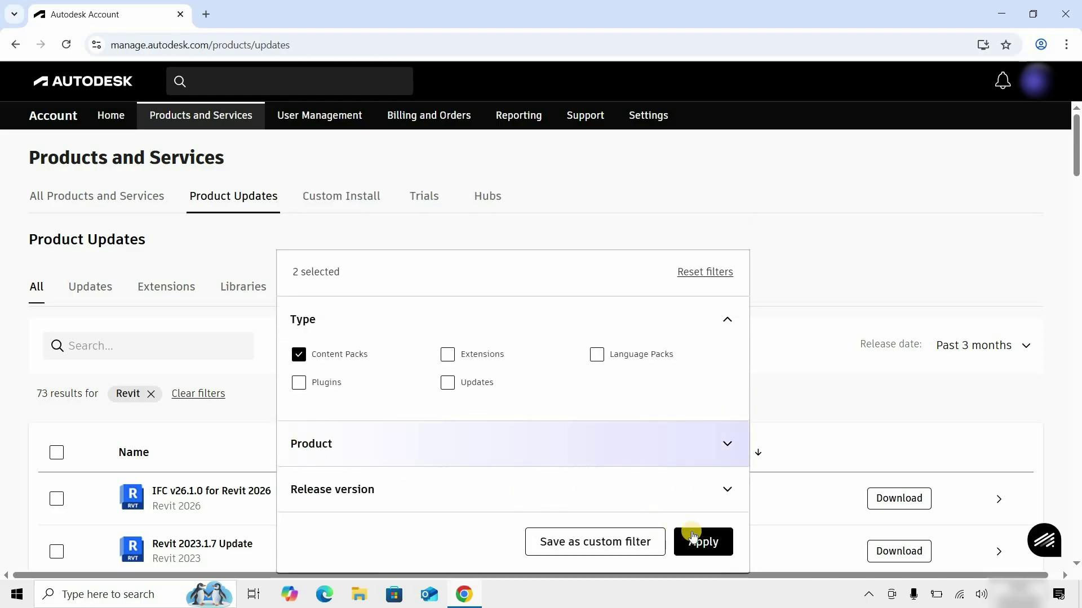
click(664, 480)
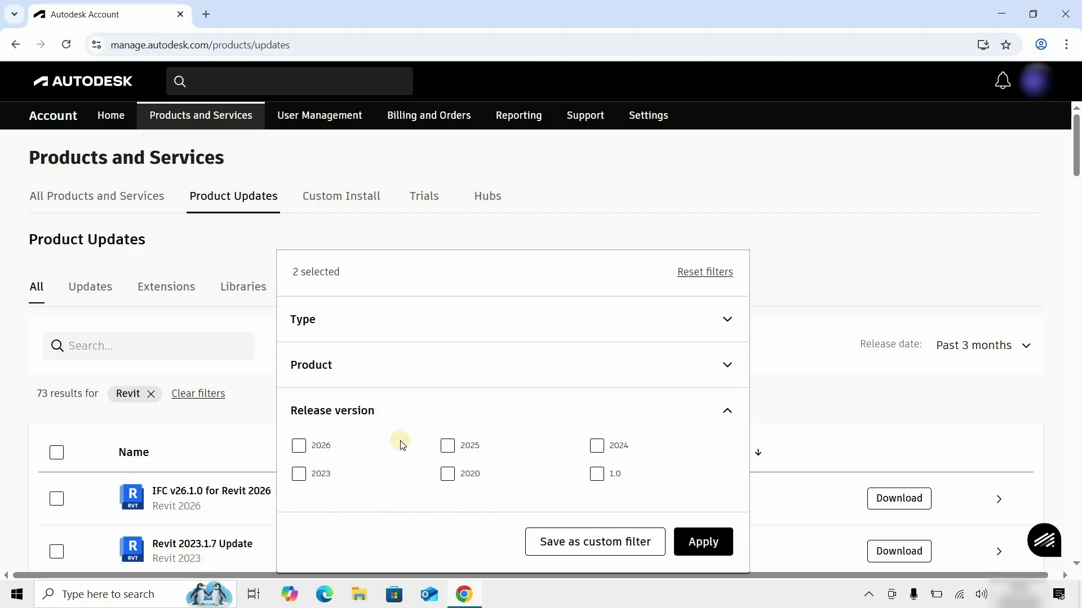
click(299, 445)
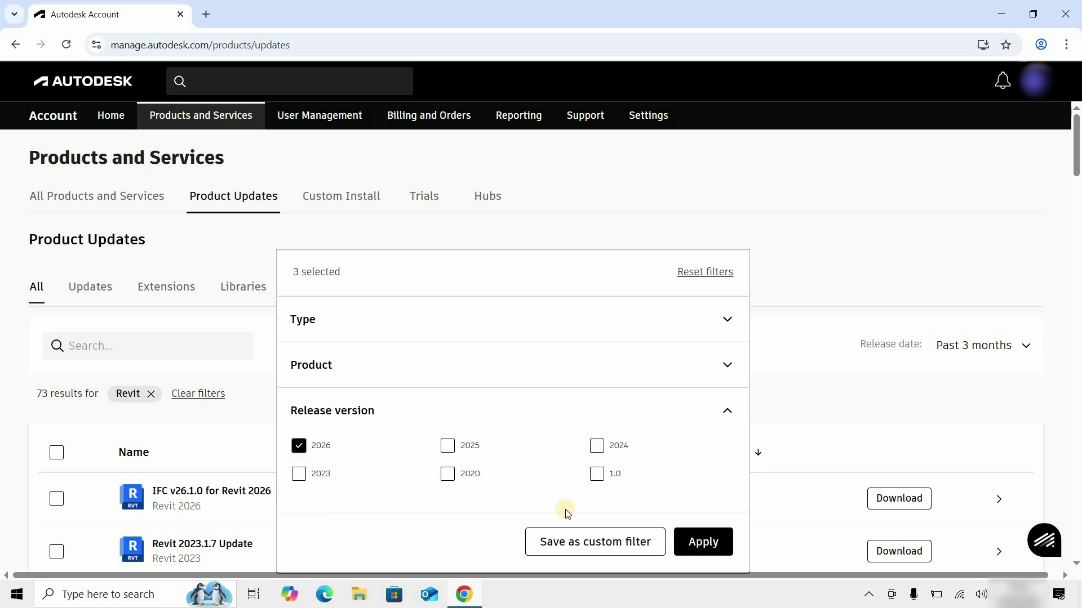
click(708, 542)
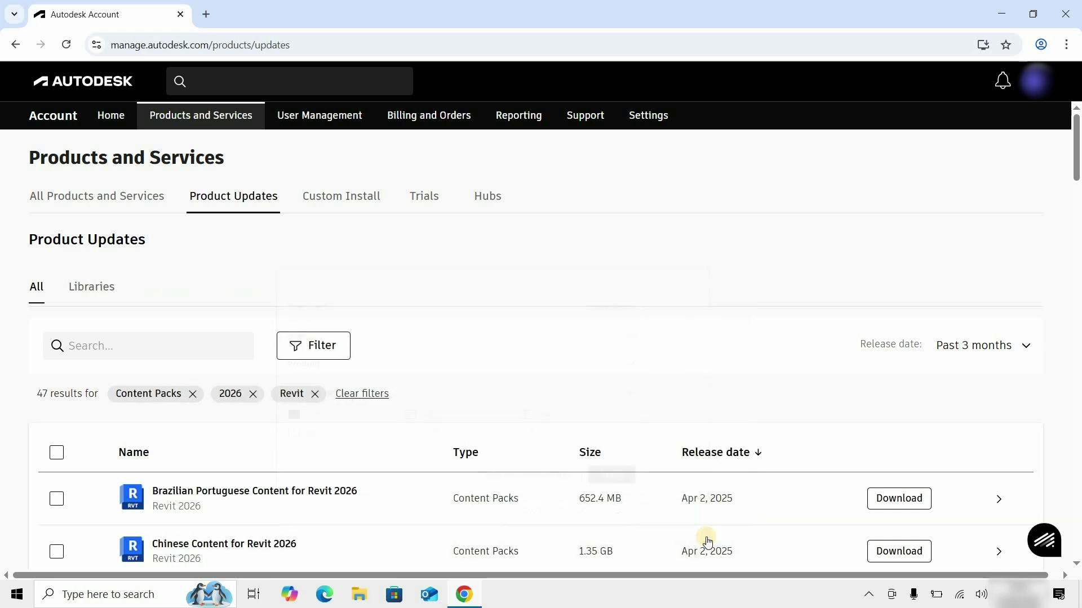
- Sort the content packs by ascending size and download International English - India Content for Revit 2026
scroll(699, 526, down, 1)
scroll(699, 527, down, 1)
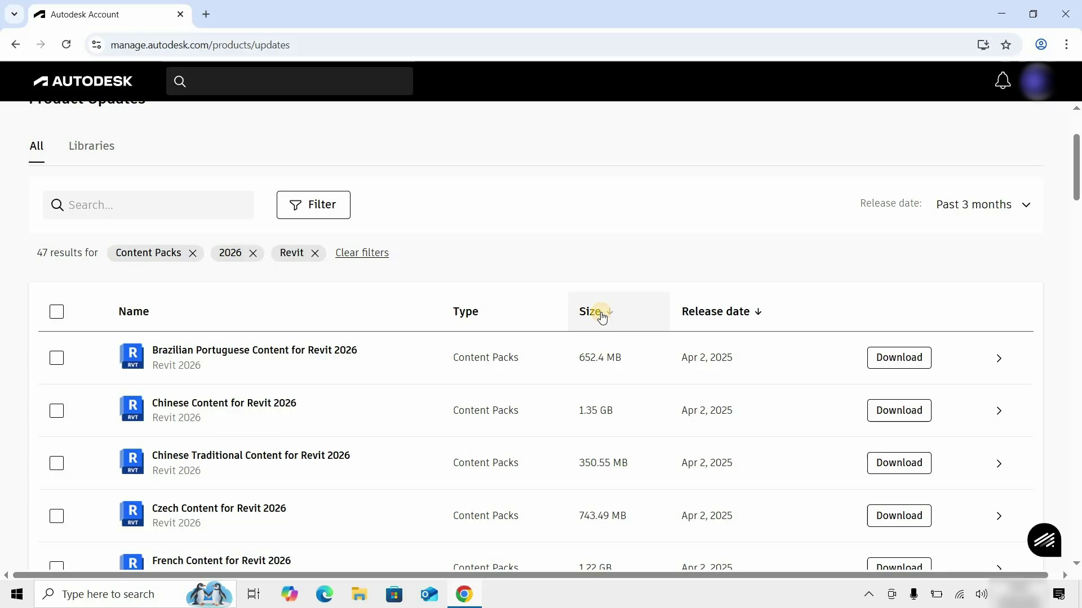
click(601, 317)
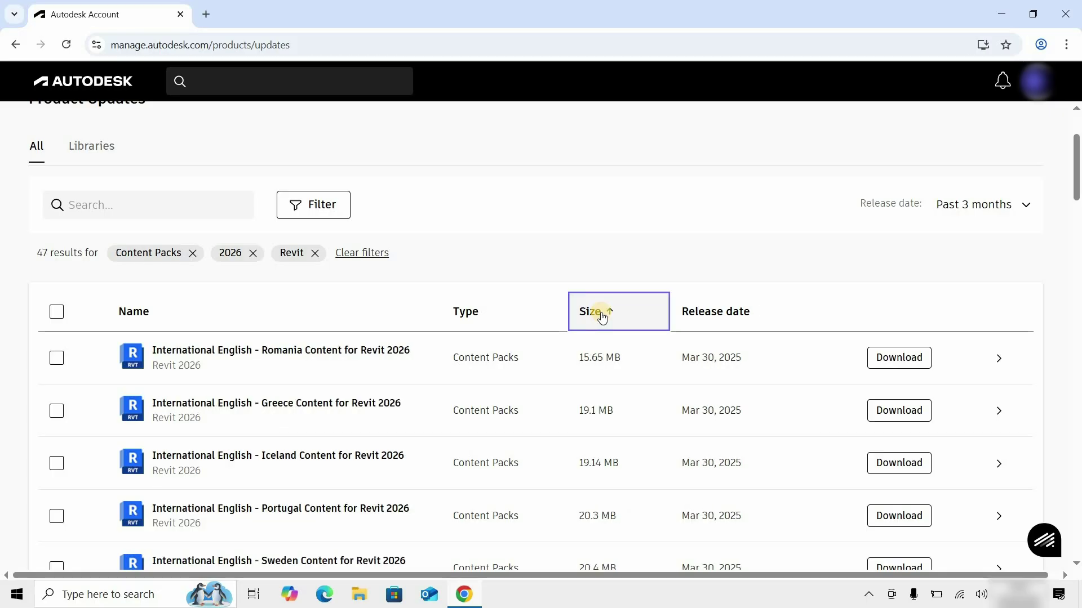
scroll(601, 317, down, 5)
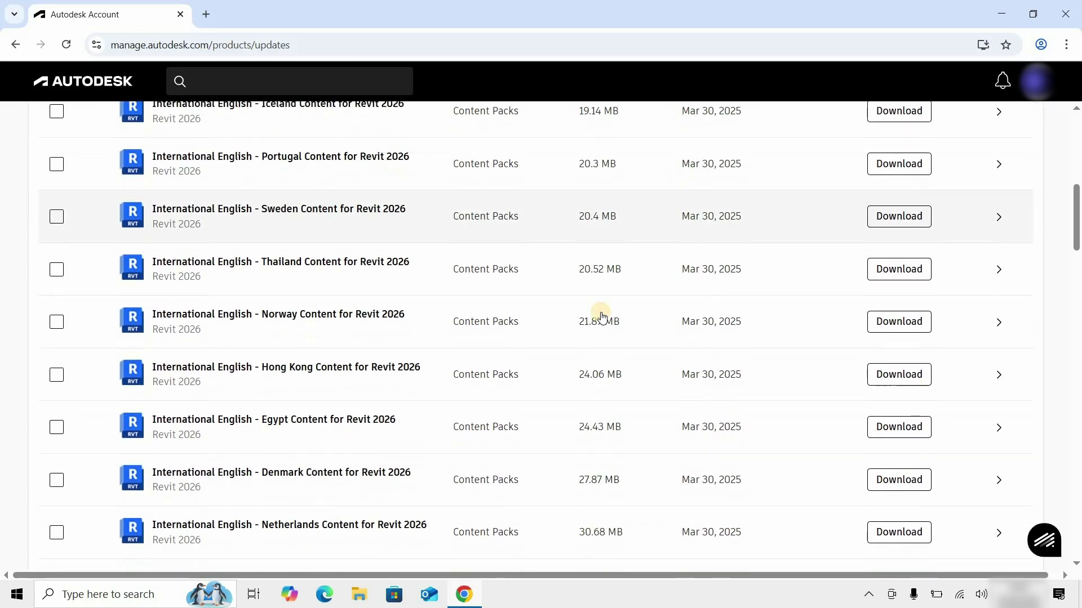
scroll(601, 317, down, 3)
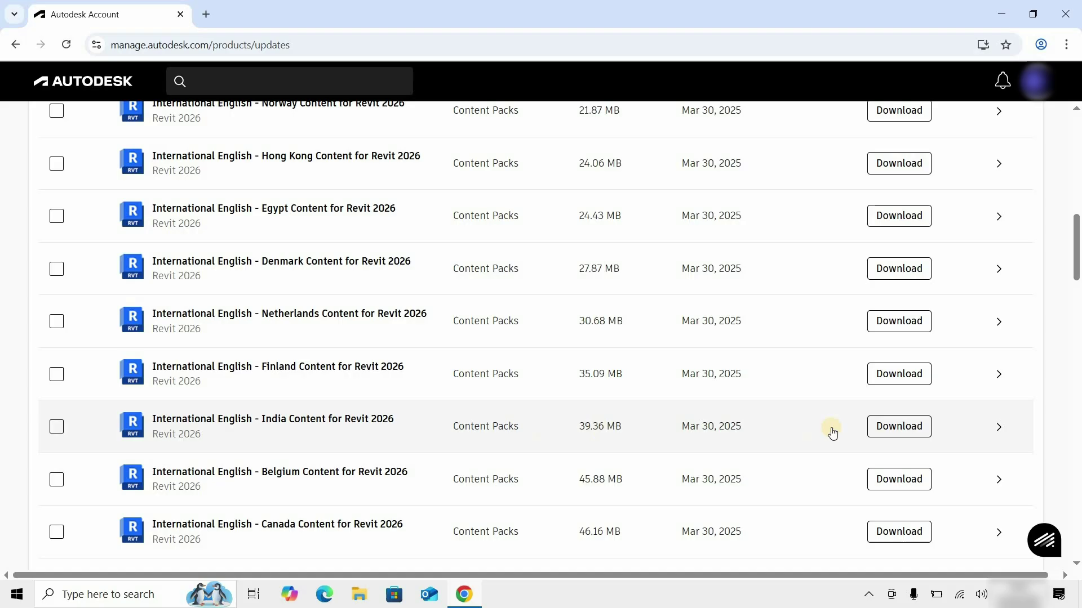
click(887, 427)
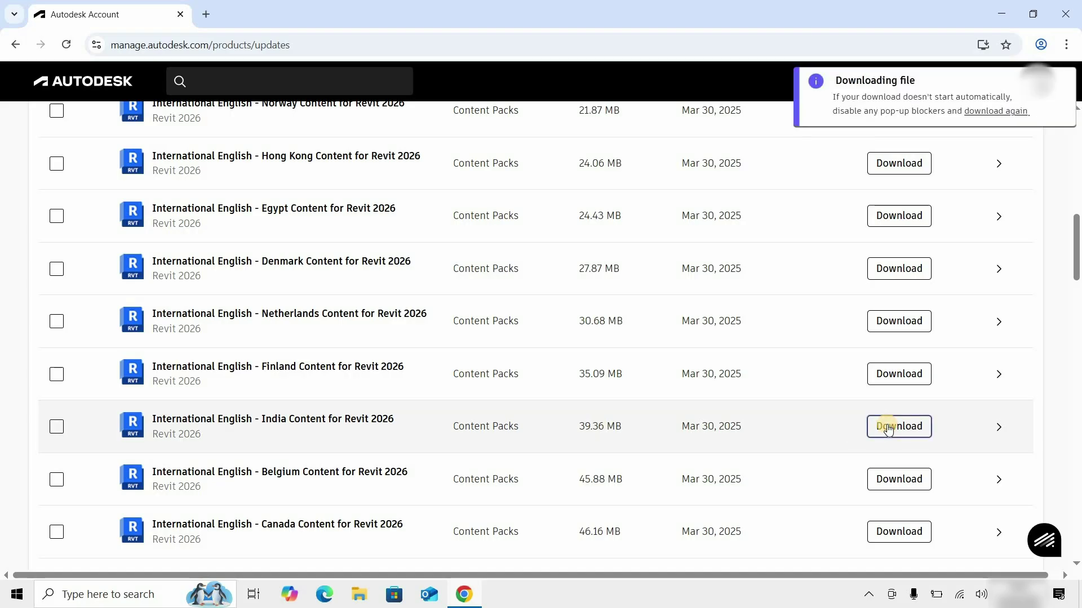
click(1051, 92)
- Show the downloaded RVTCPENINDIA.exe in its folder and run it to install the India content for Revit 2026
click(1015, 45)
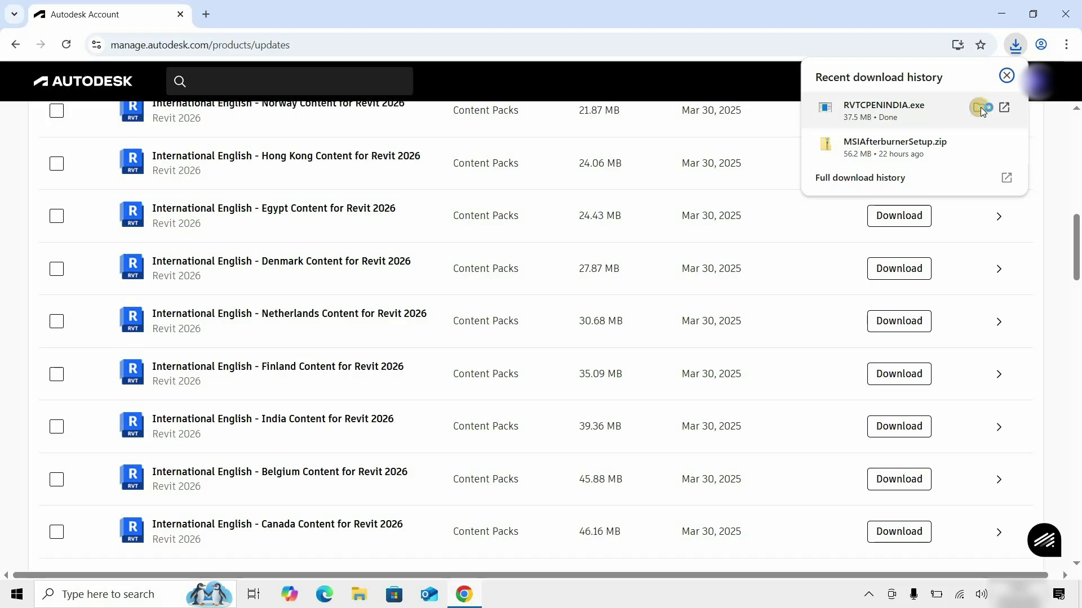
click(980, 107)
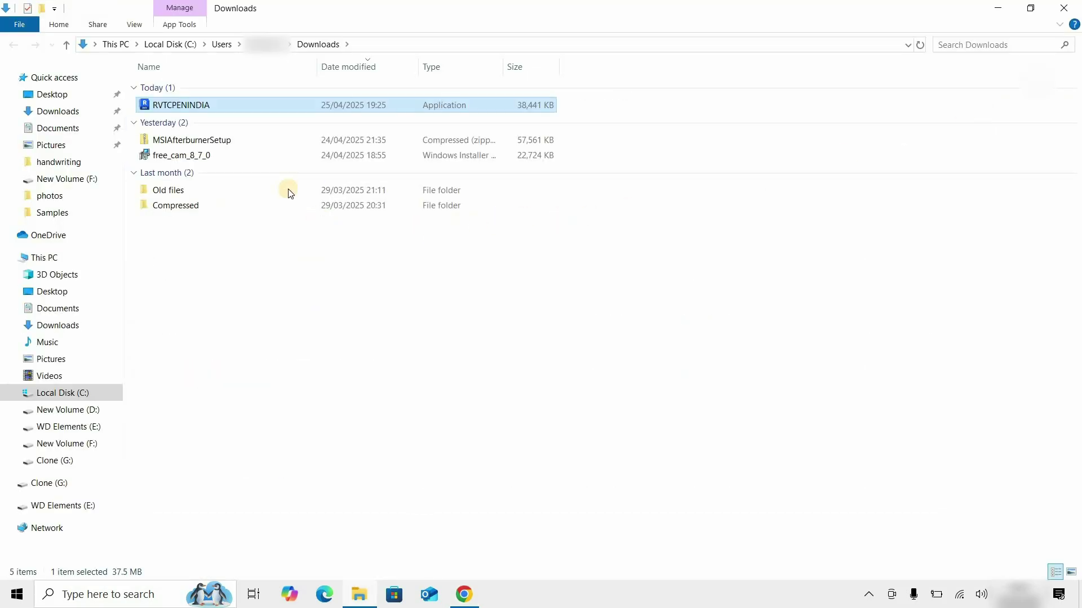
click(249, 105)
double_click(249, 105)
click(474, 398)
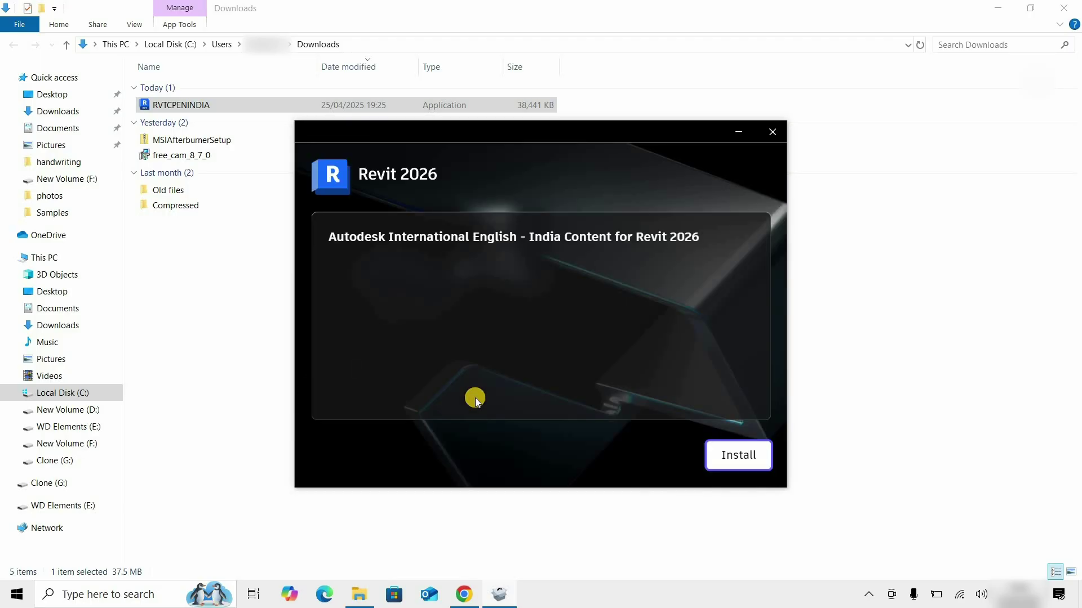
click(755, 465)
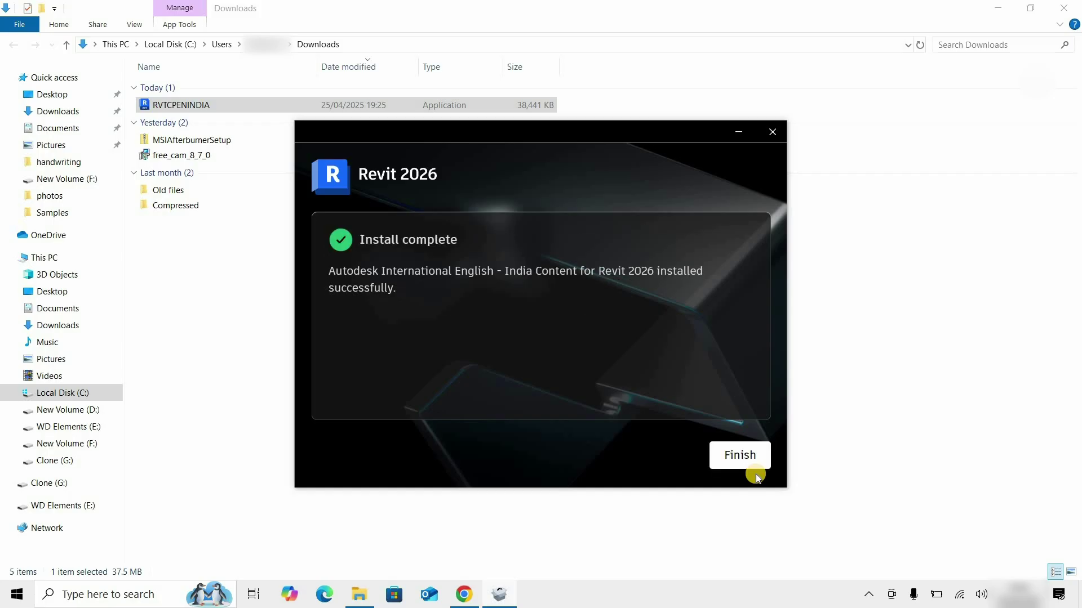
- Finish the India content installer and launch Revit 2026
click(748, 463)
click(75, 600)
click(340, 288)
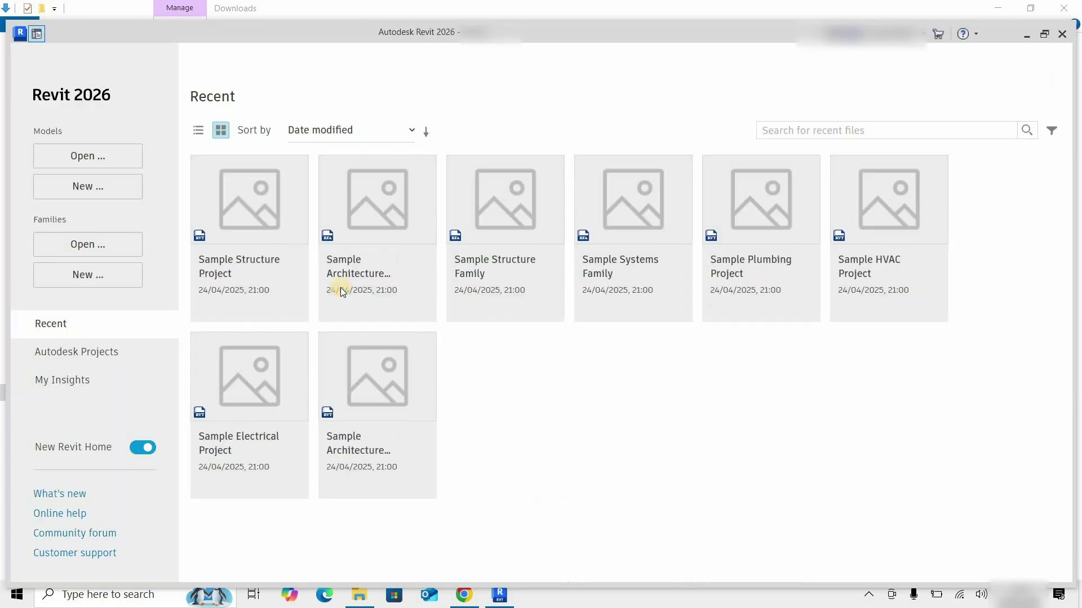
- Create a new project from the Architectural Template
click(79, 188)
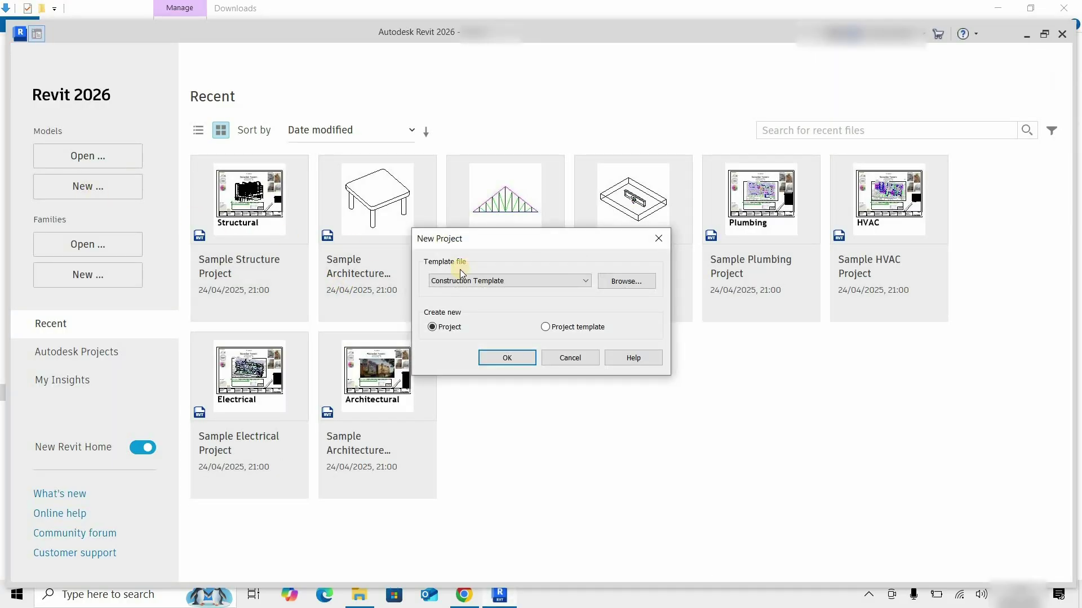
click(473, 280)
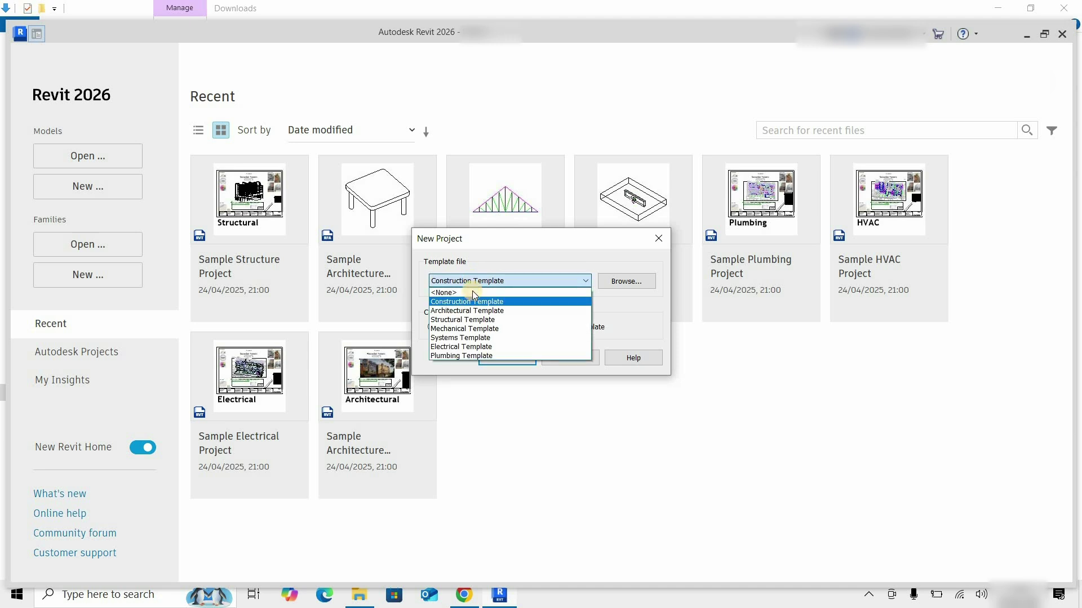
click(468, 311)
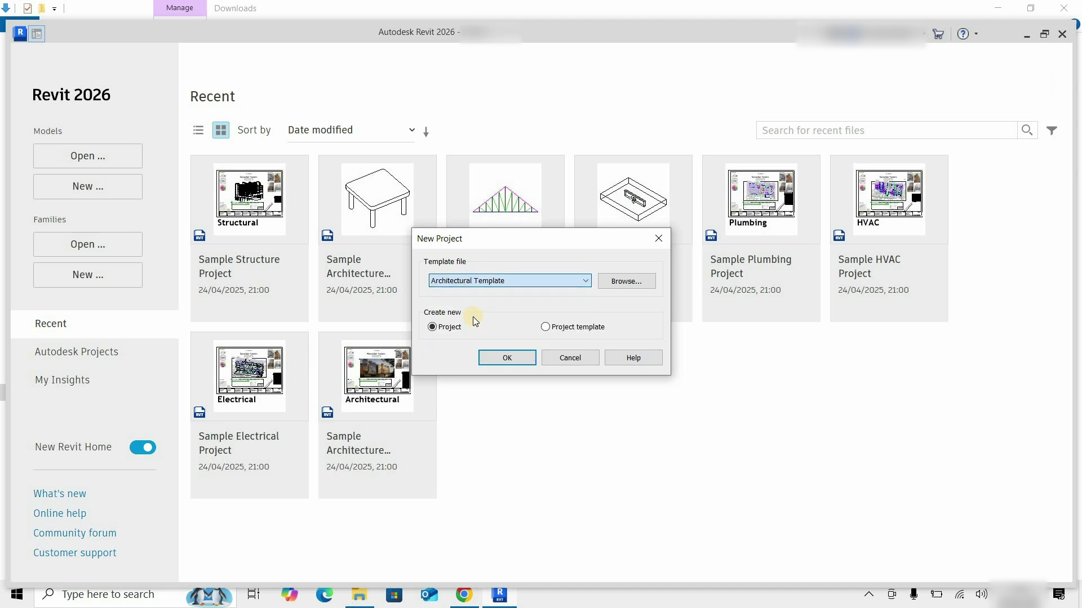
click(496, 356)
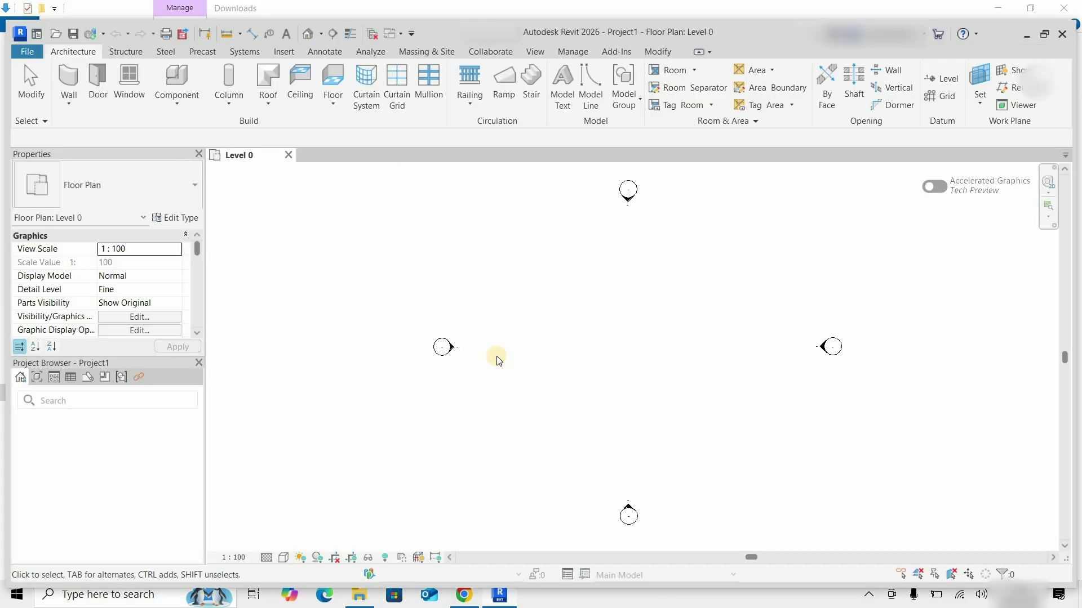
- Start placing a component, open Load Family and look through the Program Files folder on drive C
click(185, 81)
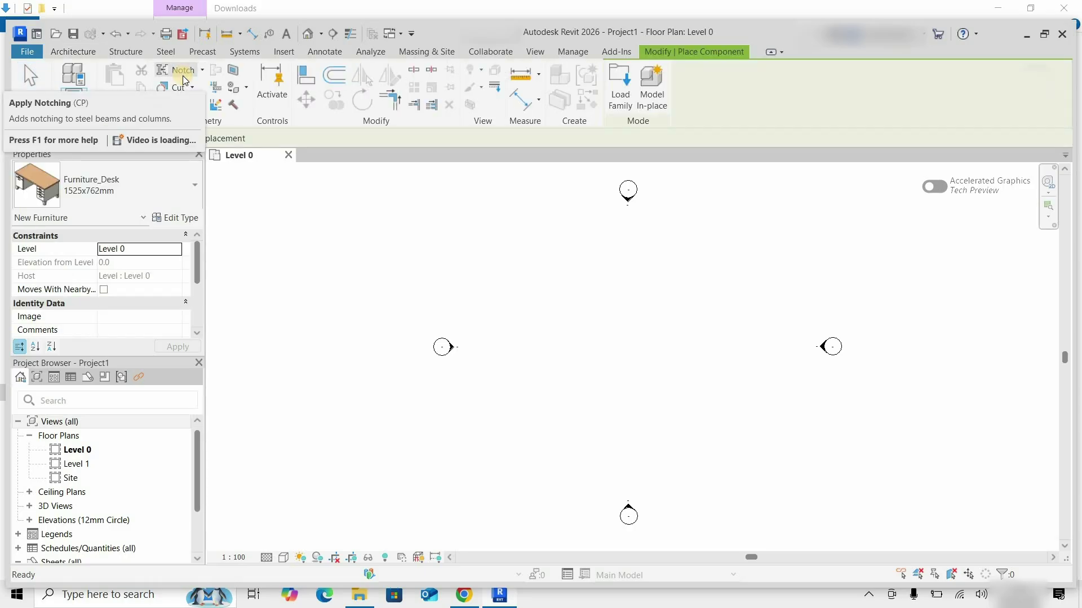
click(619, 81)
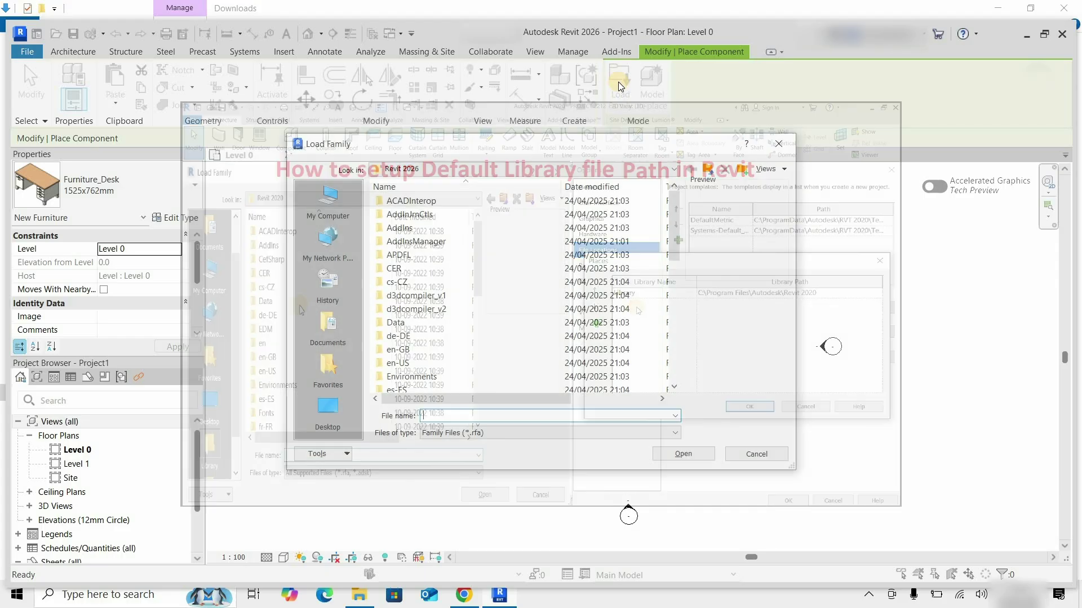
click(512, 168)
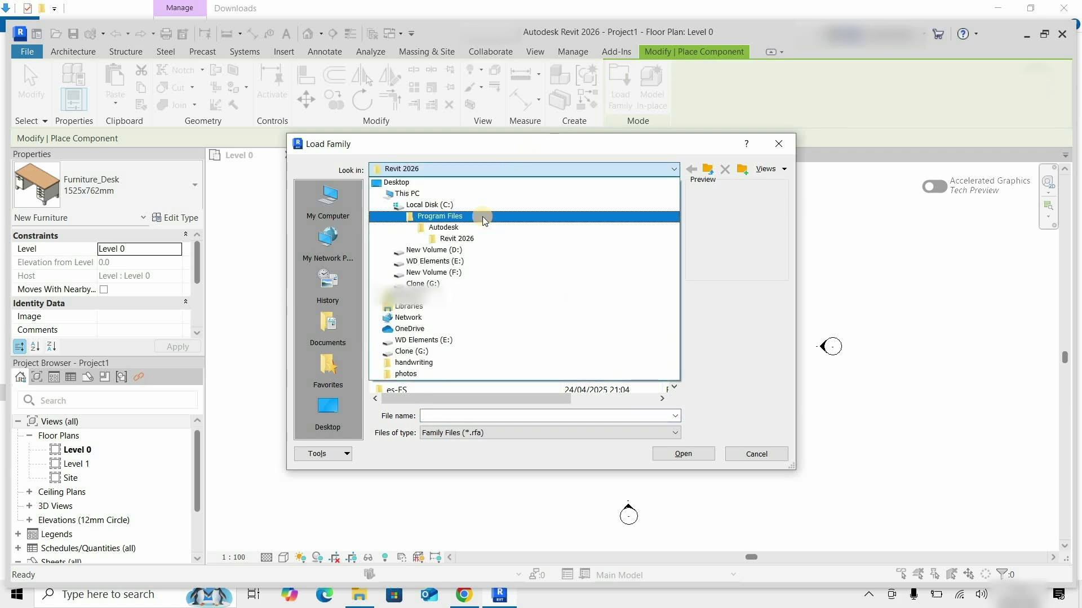
click(484, 218)
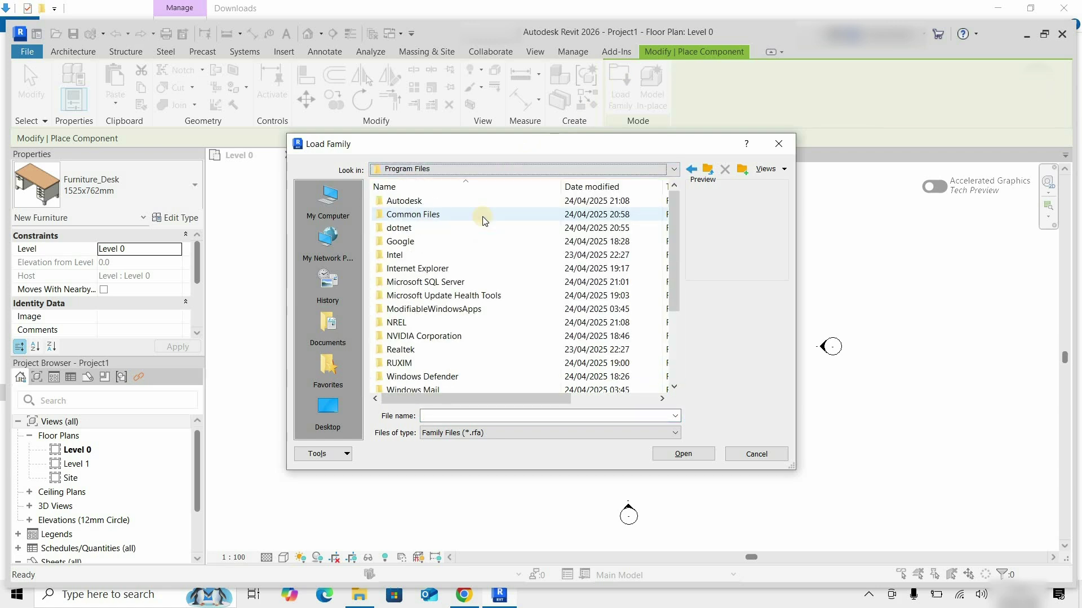
scroll(483, 236, down, 3)
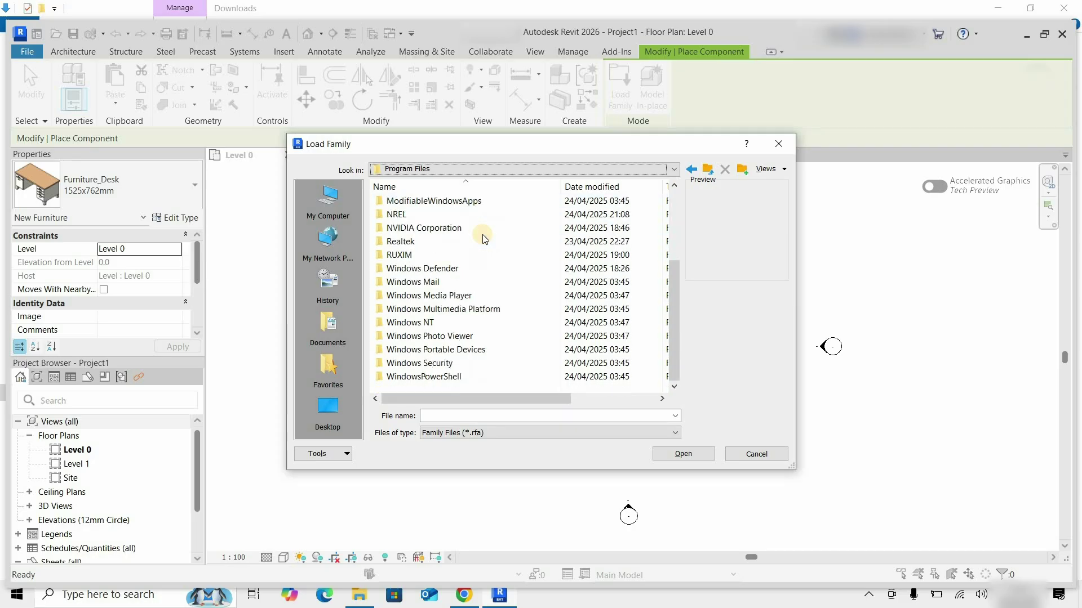
scroll(482, 237, up, 3)
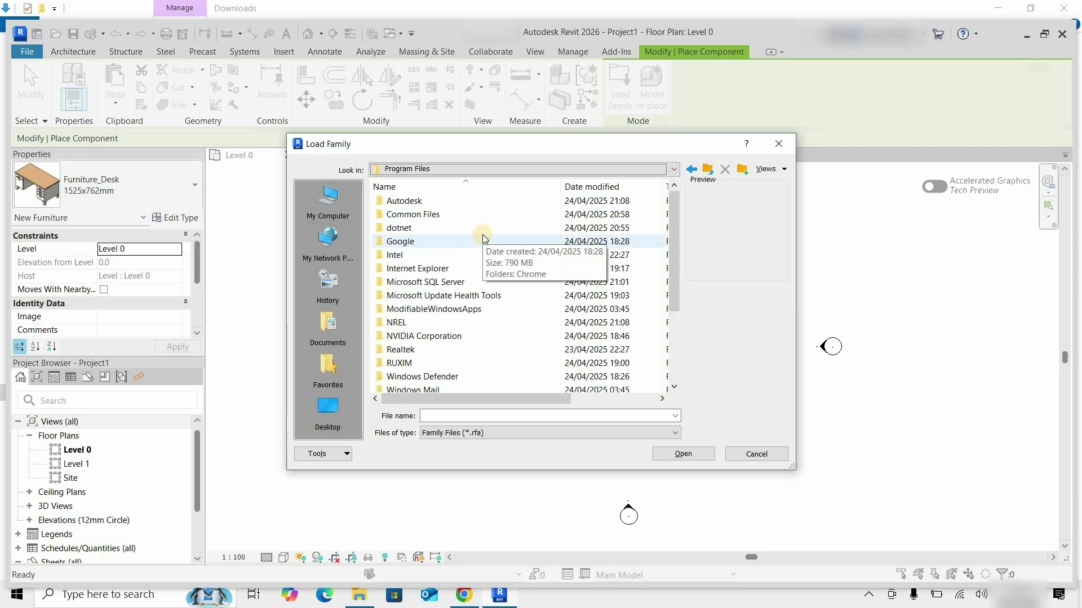
- Switch to File Explorer, turn on the display of hidden items and minimise its window
click(361, 606)
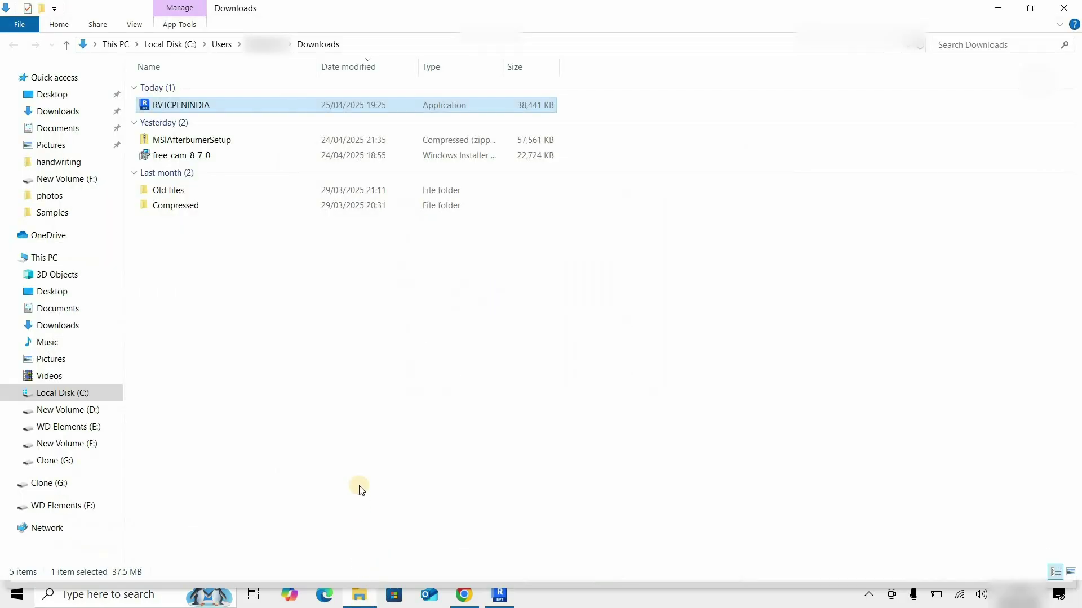
click(134, 26)
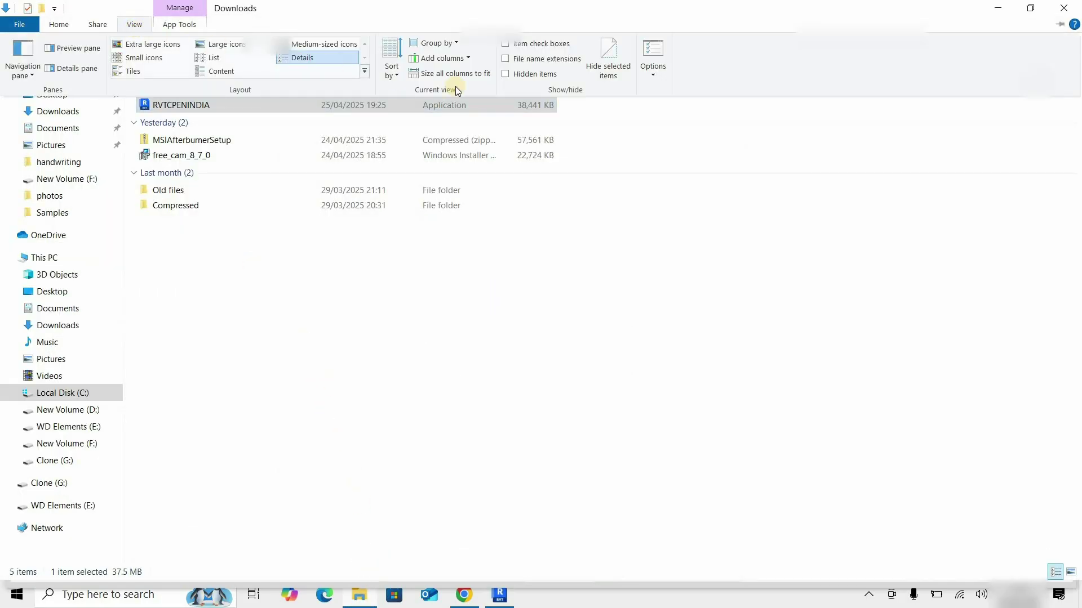
click(505, 75)
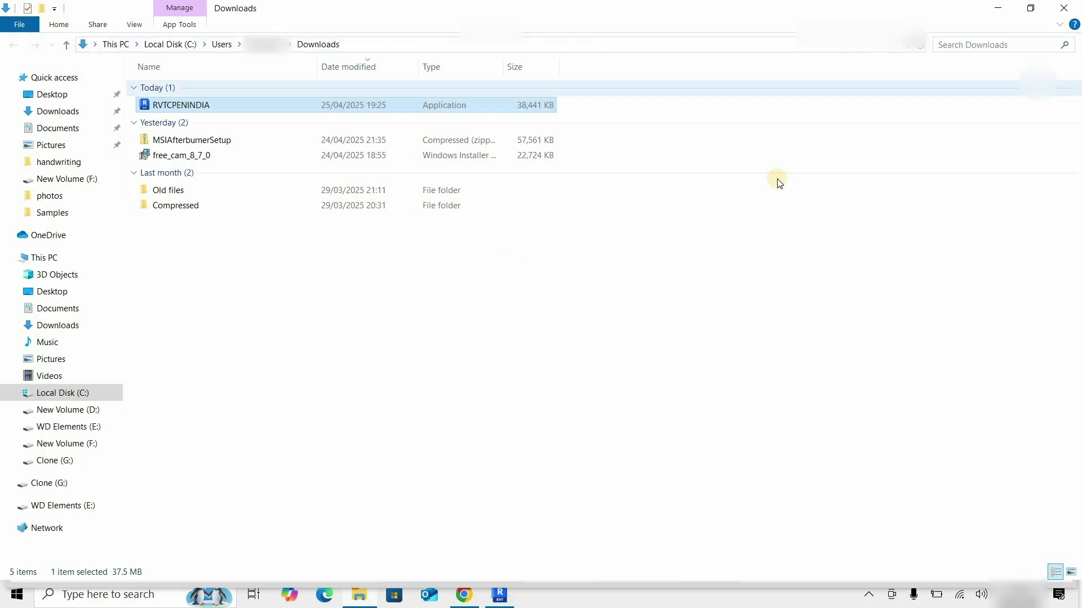
click(1000, 12)
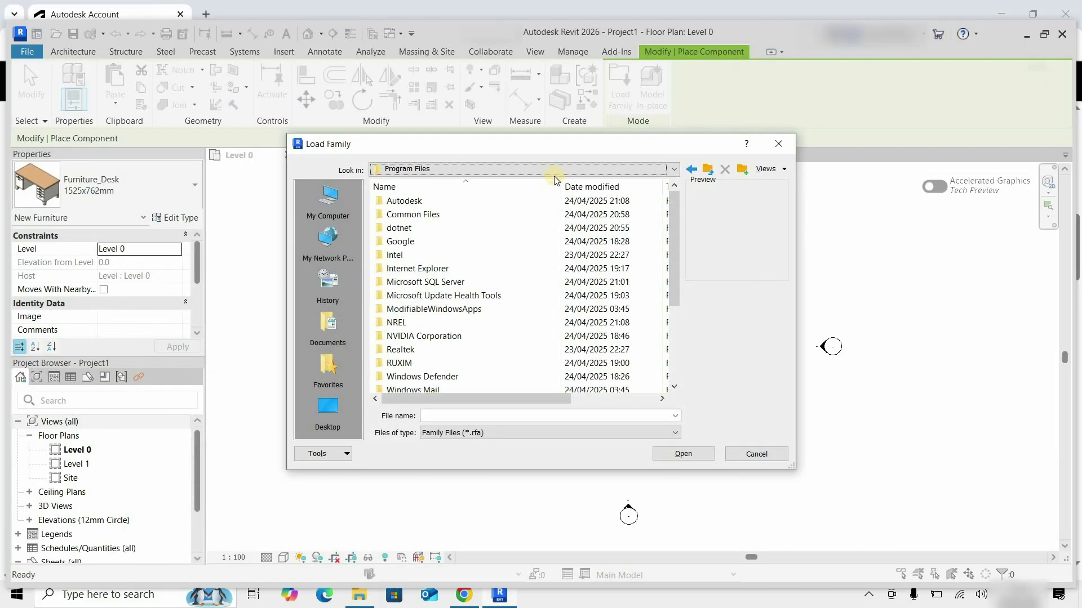
- Browse the Load Family dialog to the RVT 2026 folder under ProgramData\Autodesk on Local Disk (C:)
click(553, 168)
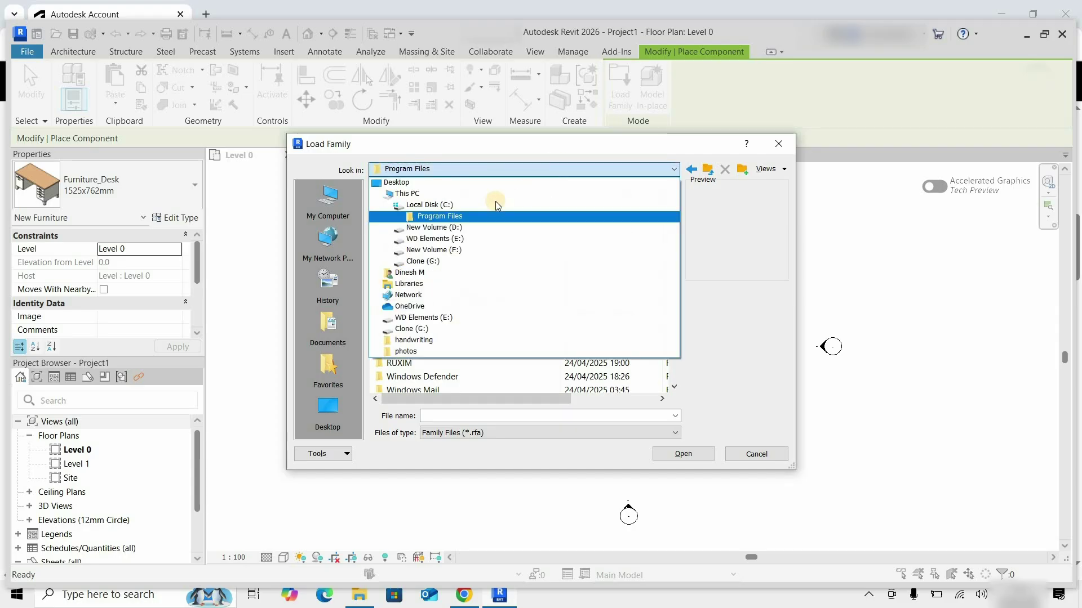
click(492, 204)
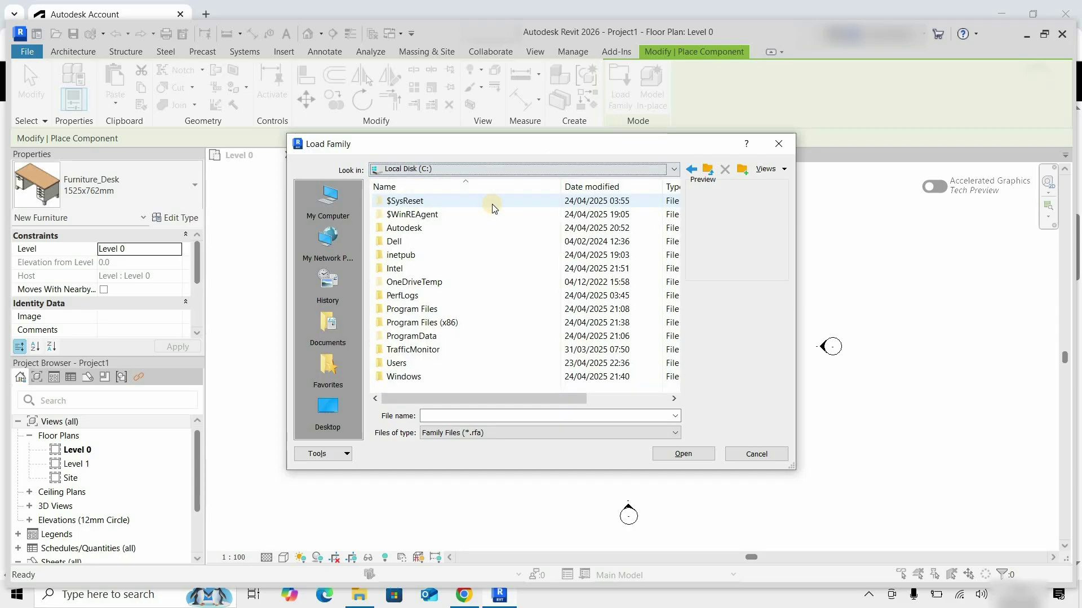
double_click(459, 337)
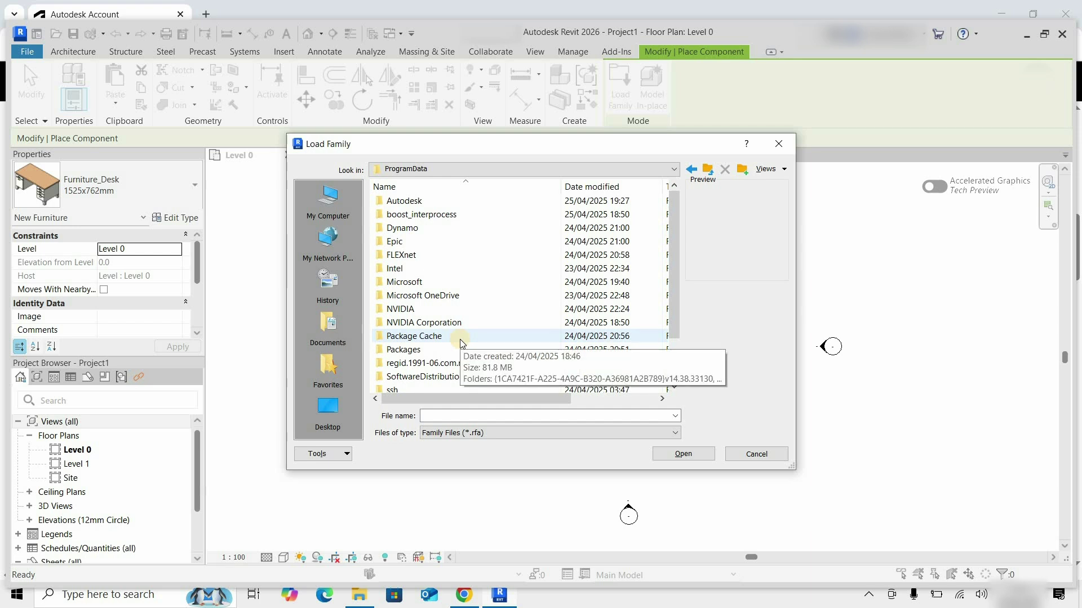
double_click(430, 200)
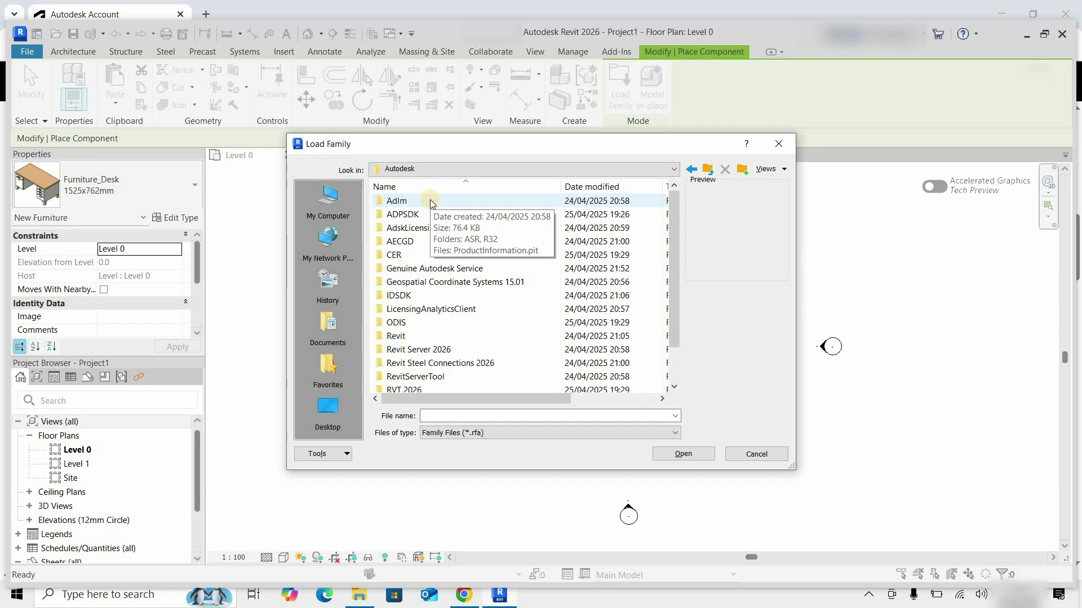
scroll(430, 199, down, 1)
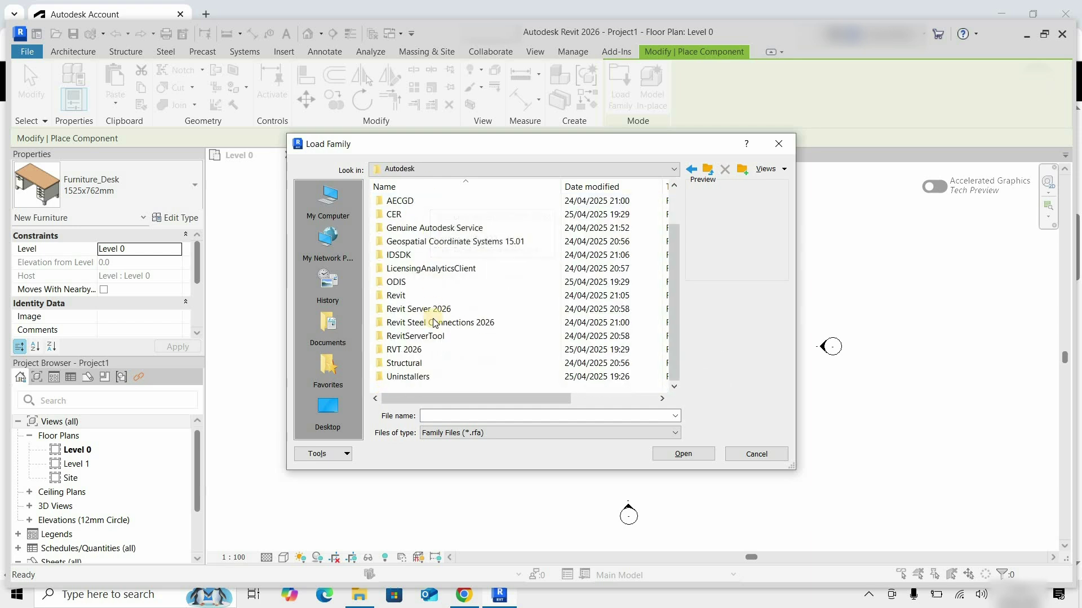
click(431, 350)
double_click(431, 351)
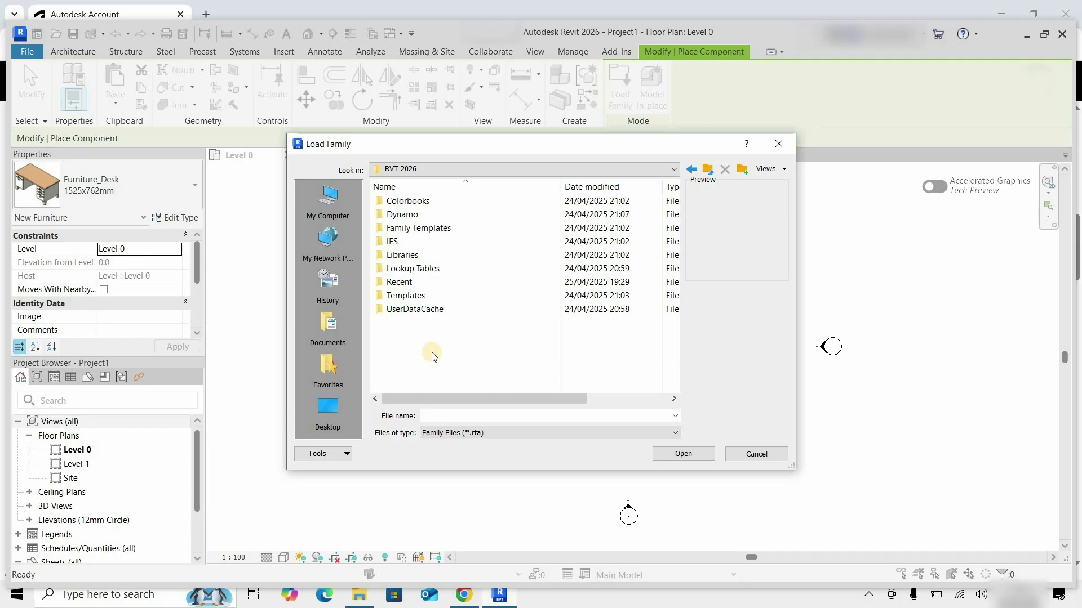
- Open the Steel folder under Libraries\English\India\Structural Columns in RVT 2026
double_click(428, 257)
click(432, 231)
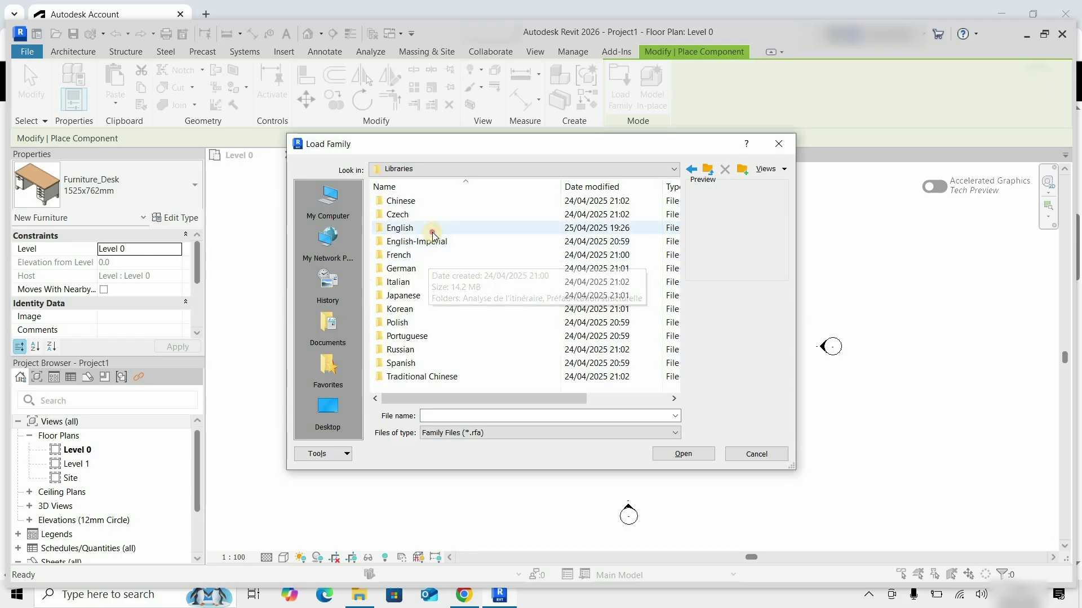
double_click(432, 231)
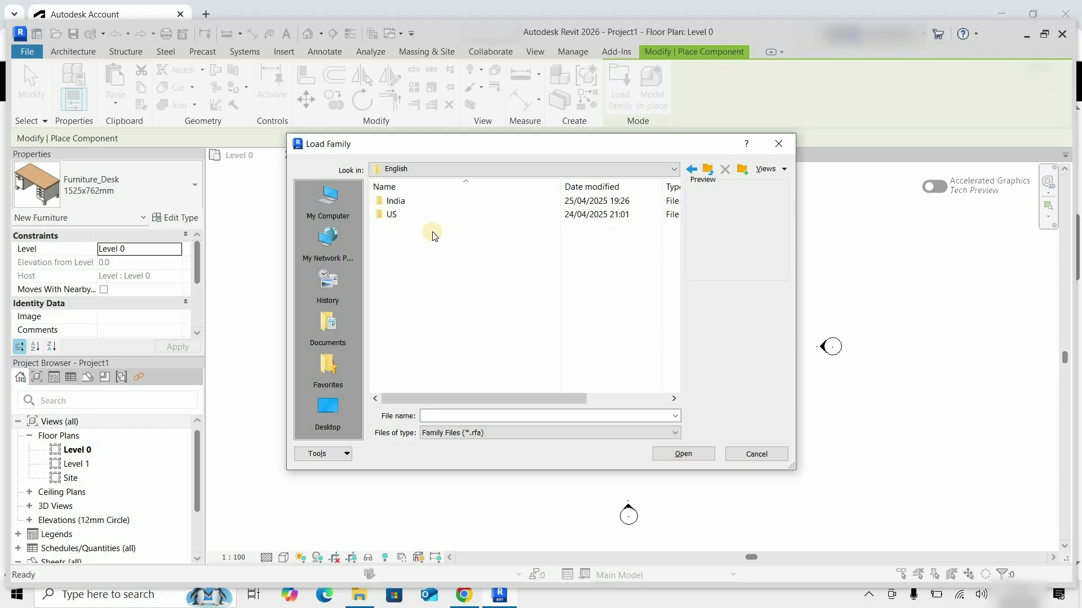
click(424, 203)
double_click(423, 202)
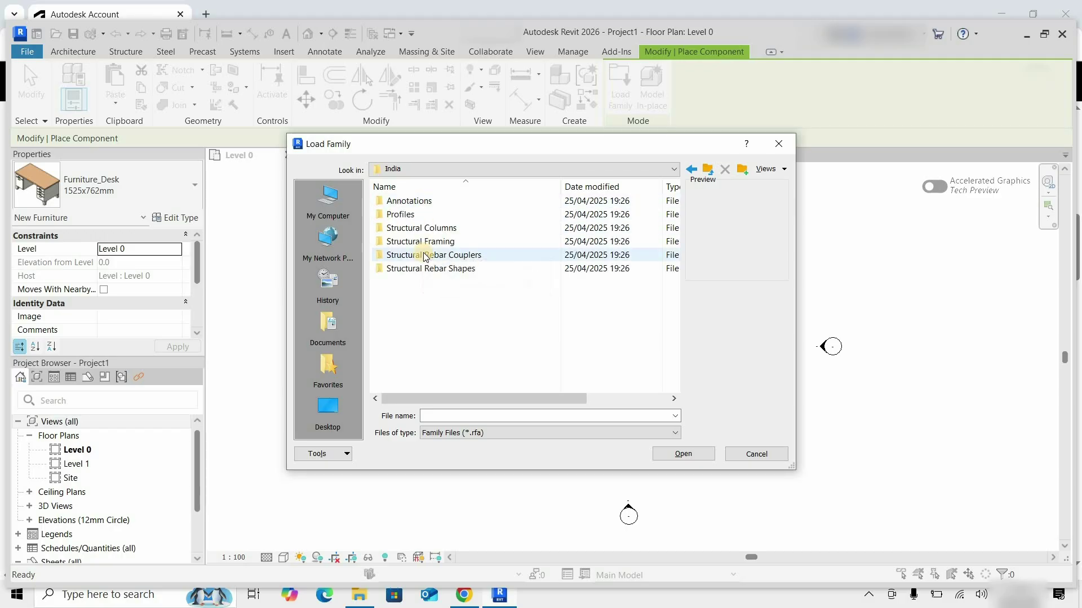
double_click(428, 229)
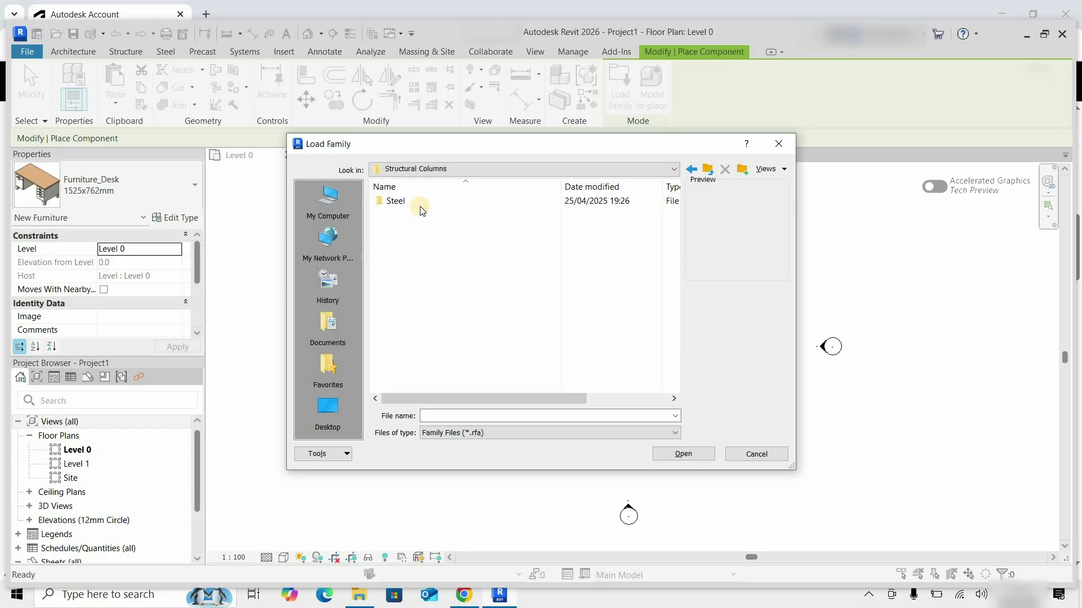
double_click(421, 206)
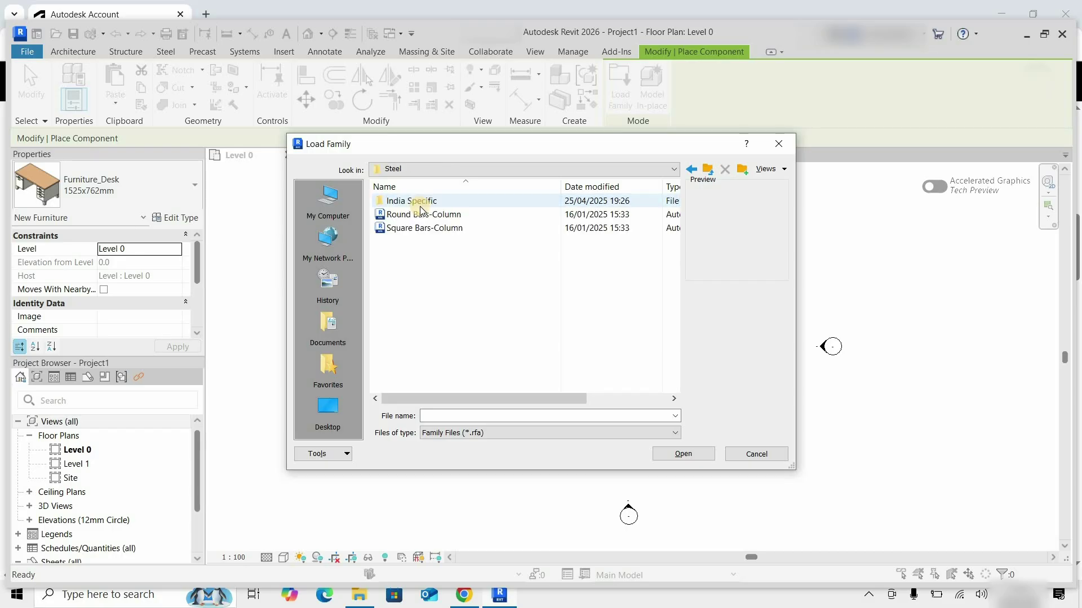
- Load the Round Bars-Column.rfa family with the type RB 5 into the project
click(419, 220)
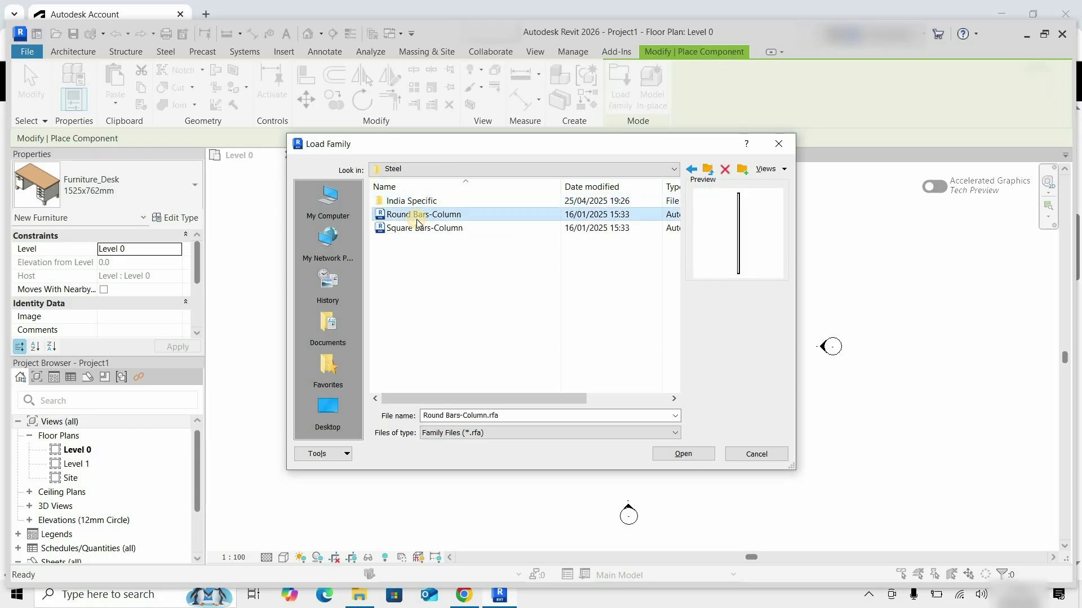
click(679, 453)
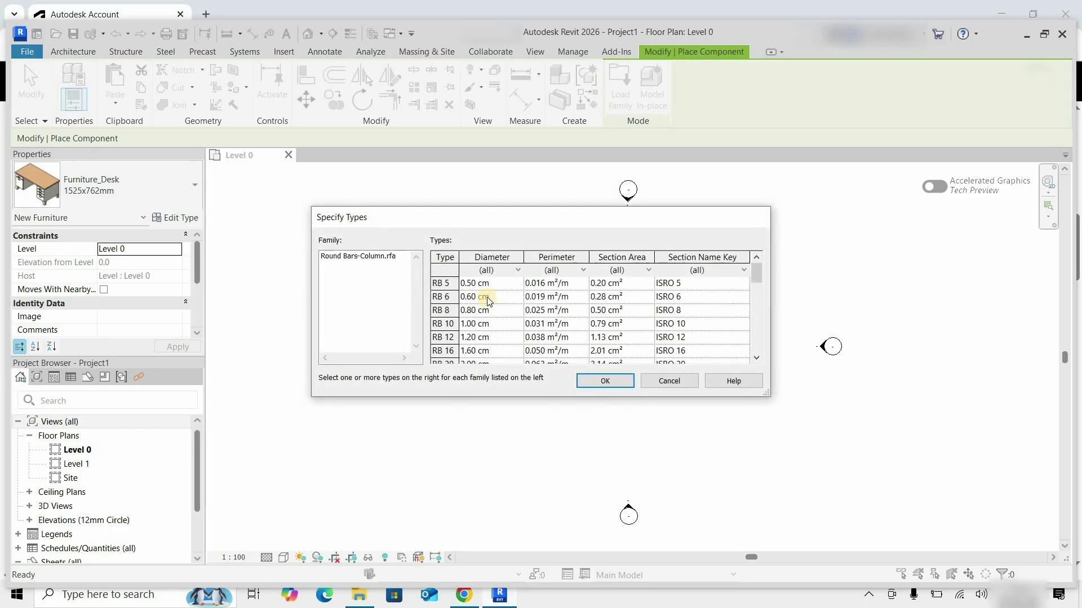
click(443, 283)
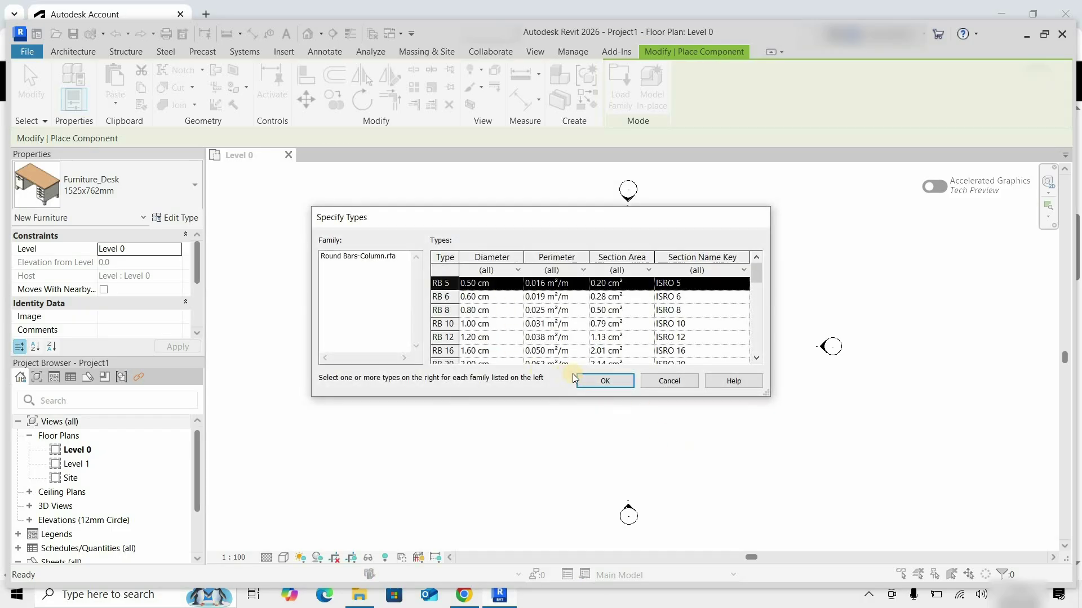
click(605, 382)
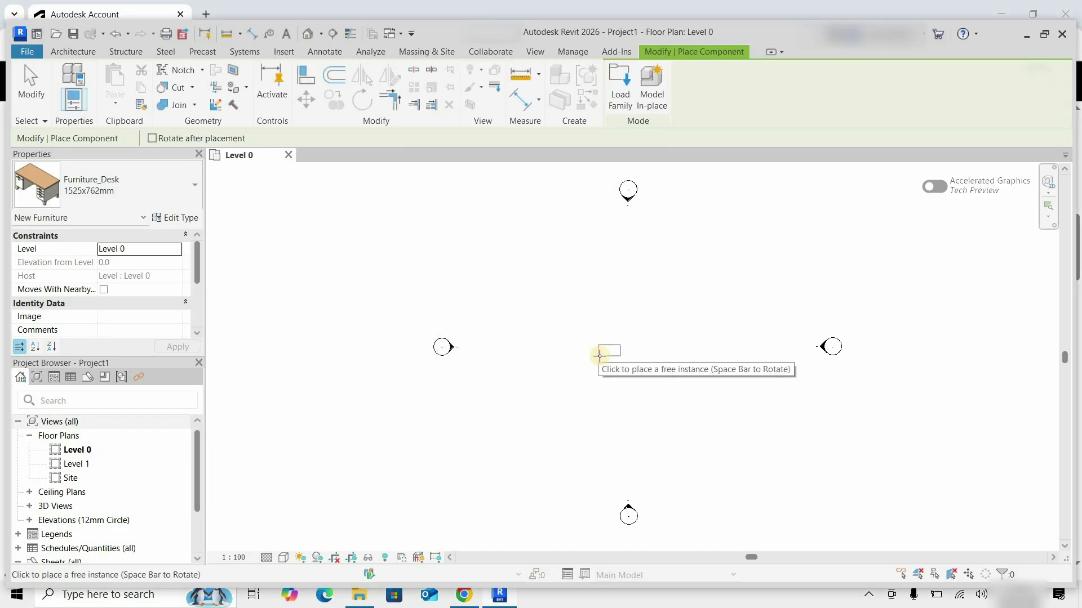
- Place one 1525x762mm Furniture_Desk near the middle of the Level 0 plan and end component placement
click(599, 356)
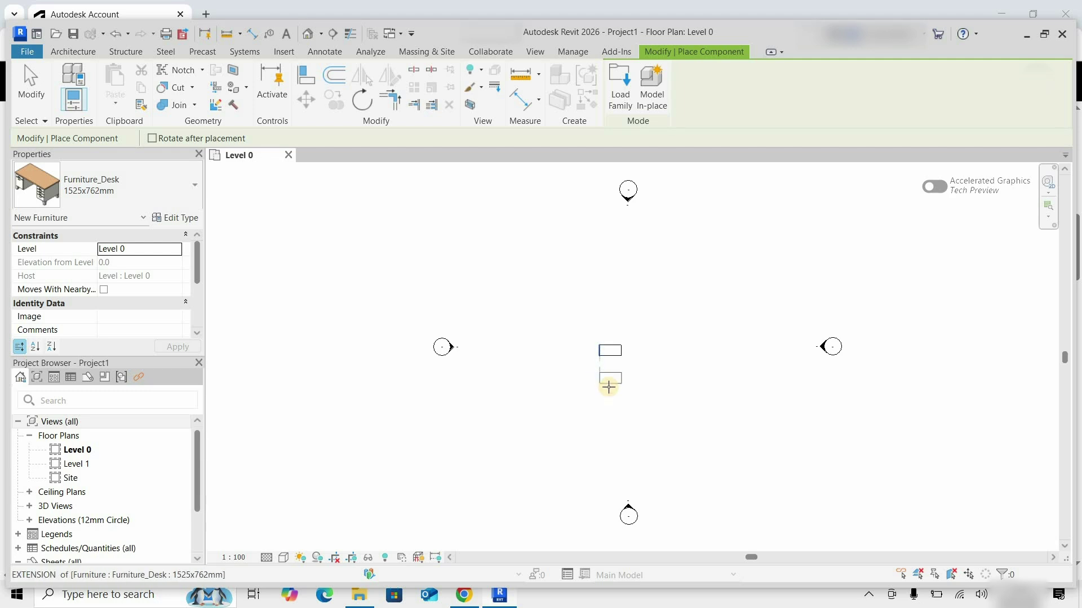
key(Escape)
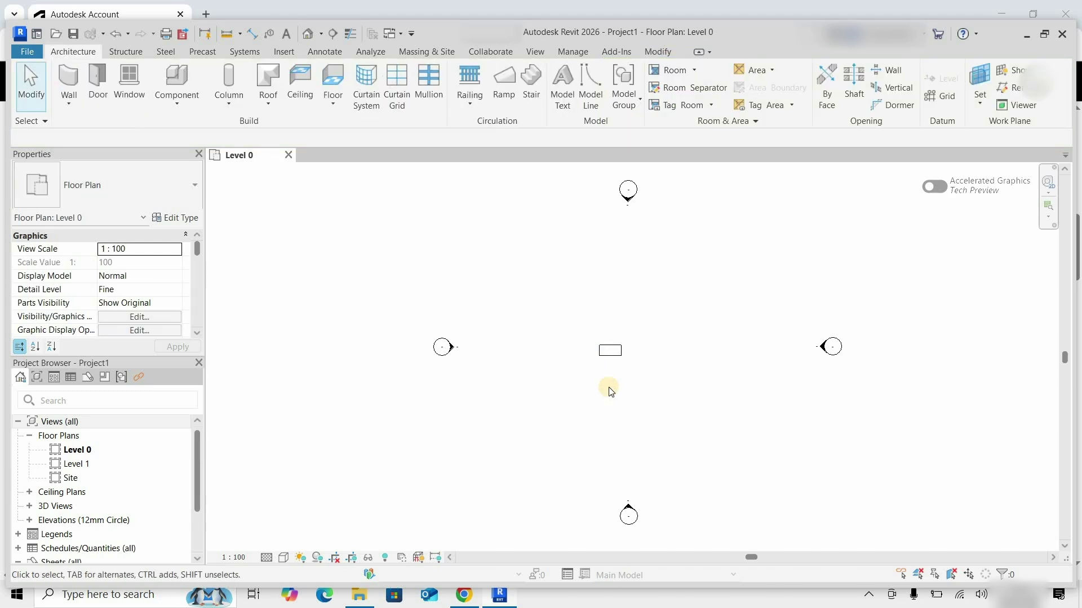